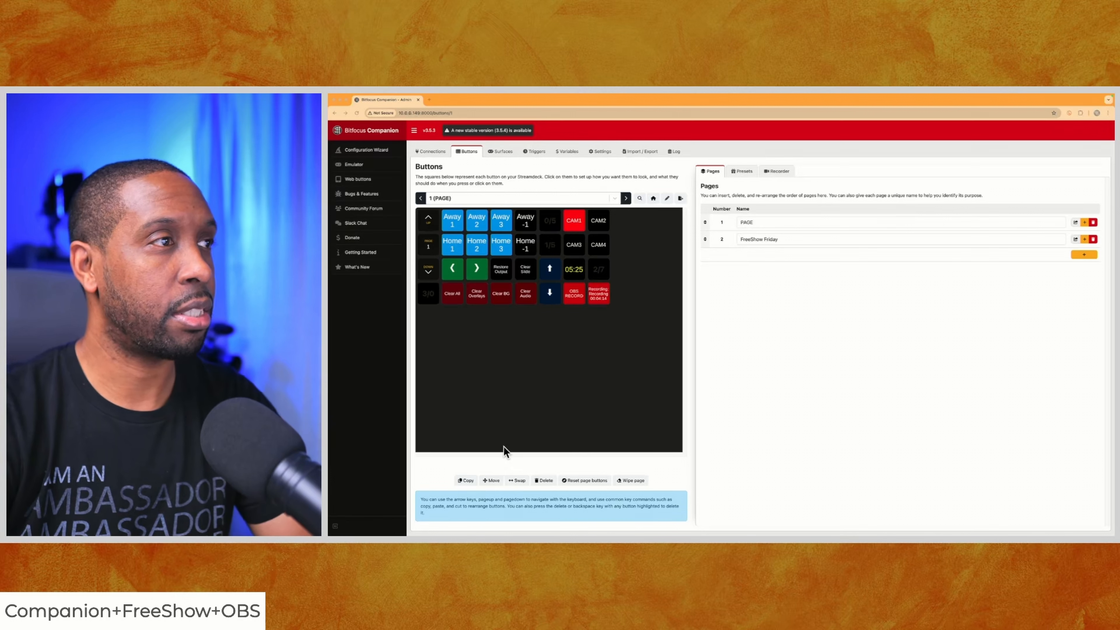
Show button page 2 (FreeShow Friday) in the button grid.
click(614, 198)
click(549, 227)
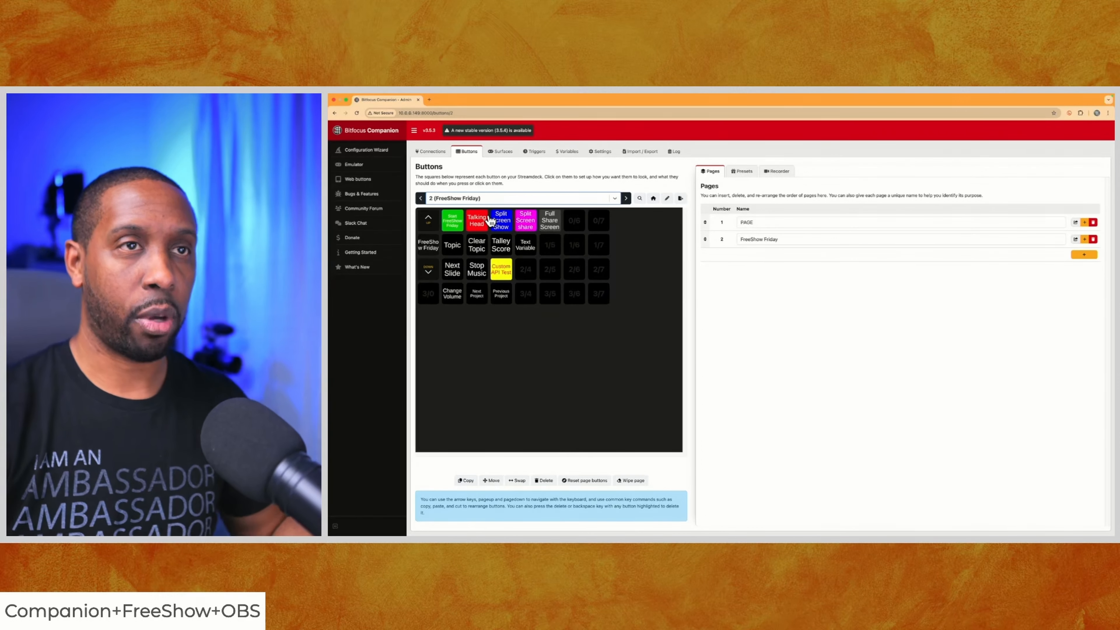
Switch to FreeShow in full screen and open its Connection settings to check the API option for WebSocket/REST/OSC/Companion.
key(ctrl+Left)
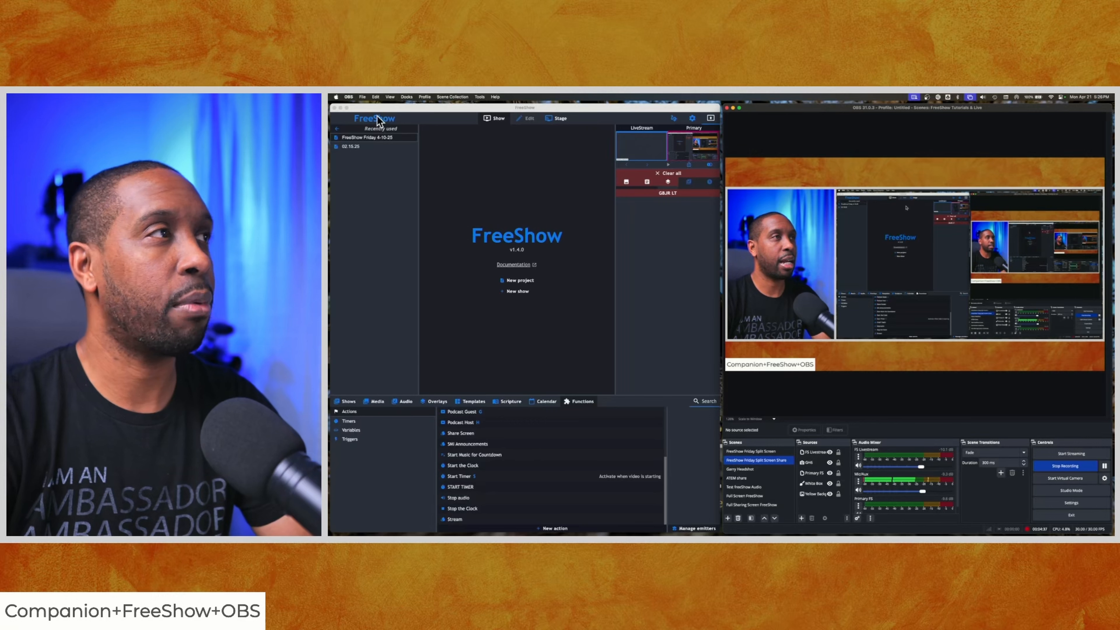
click(347, 108)
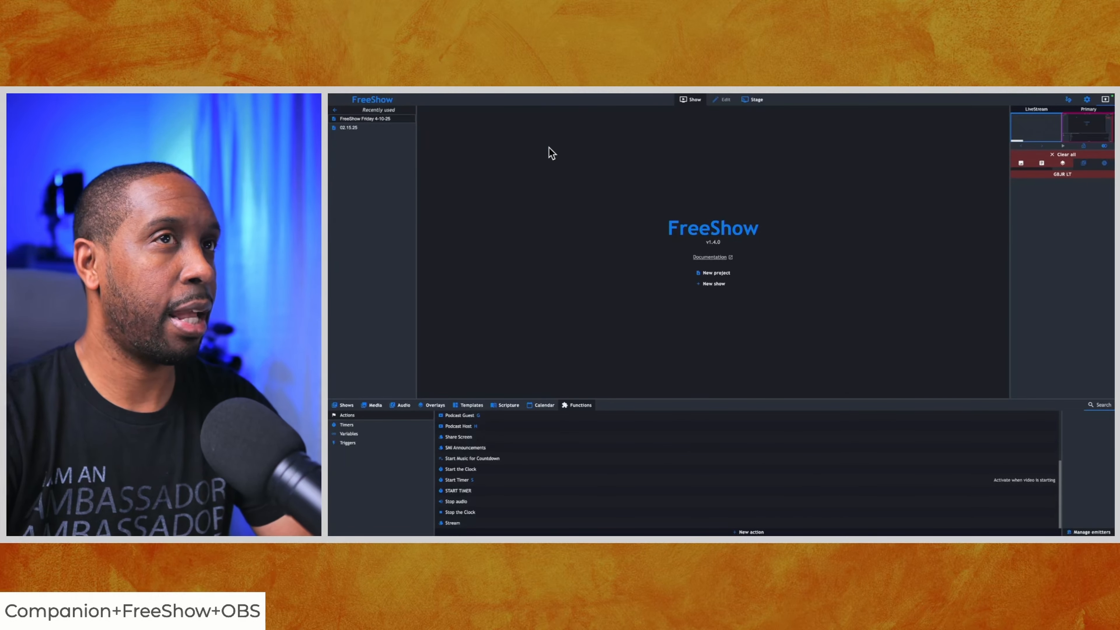
click(1087, 100)
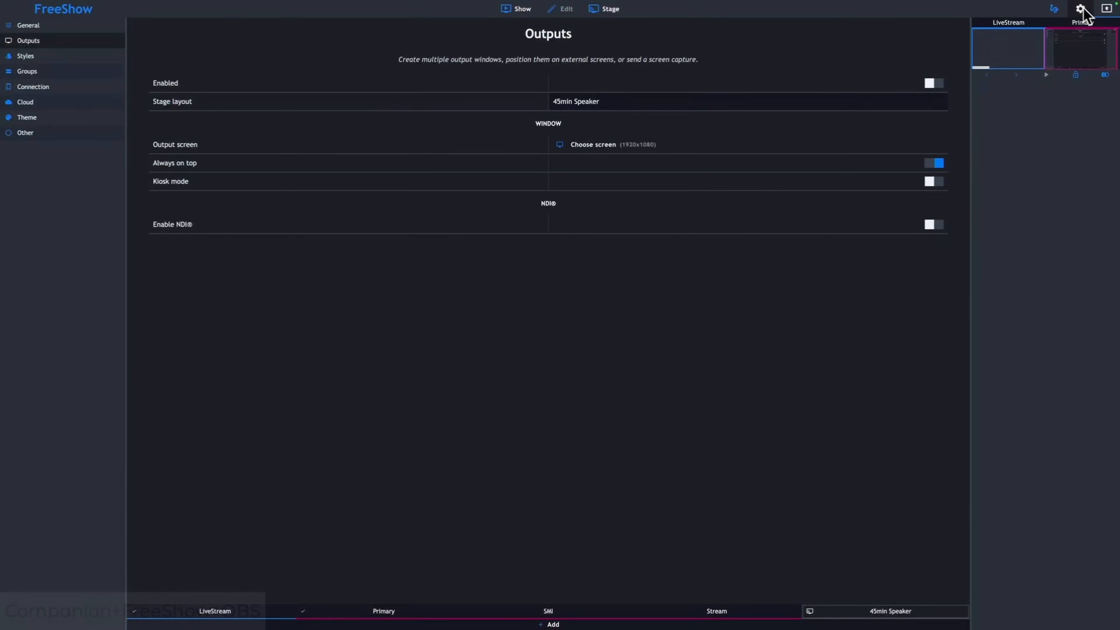
mouse_move(1009, 94)
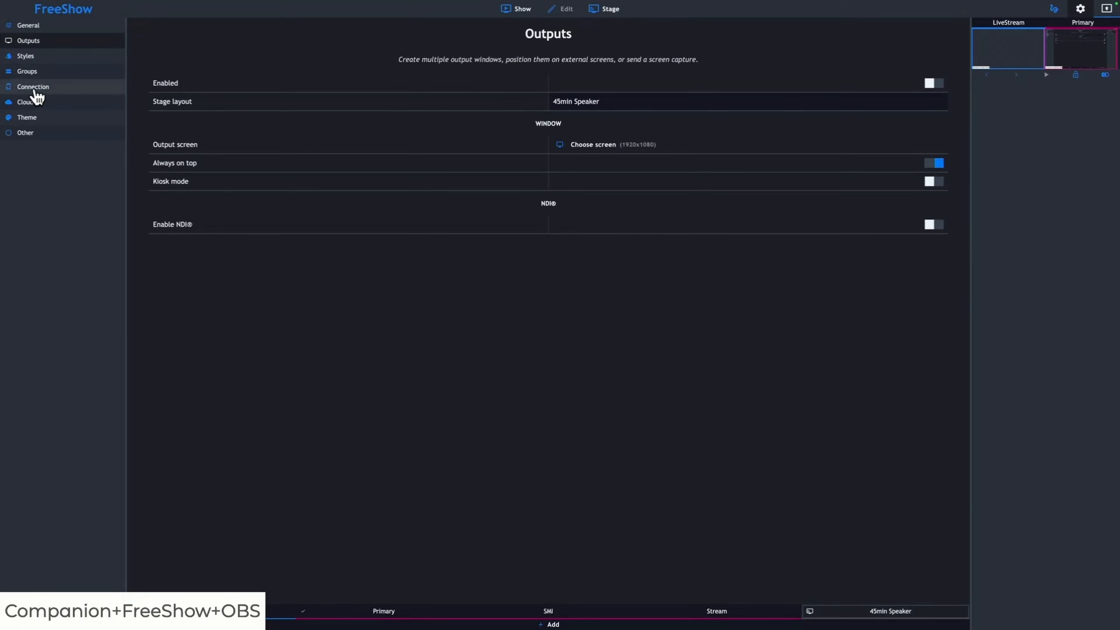
click(35, 89)
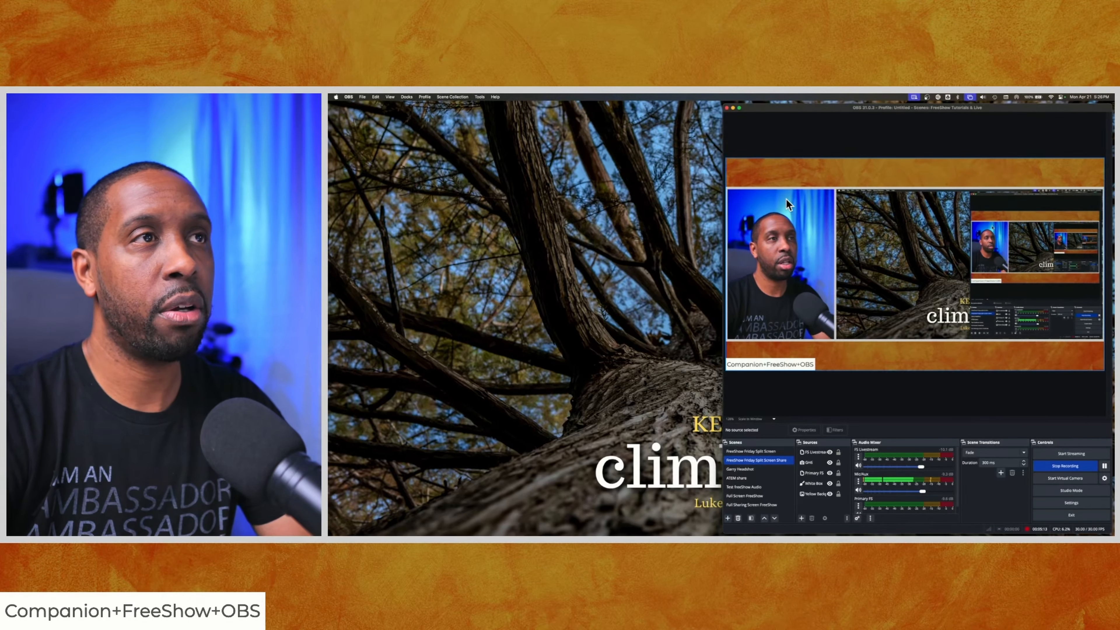
Switch to OBS, examine its WebSocket Server Settings, and close them without changing anything.
click(740, 108)
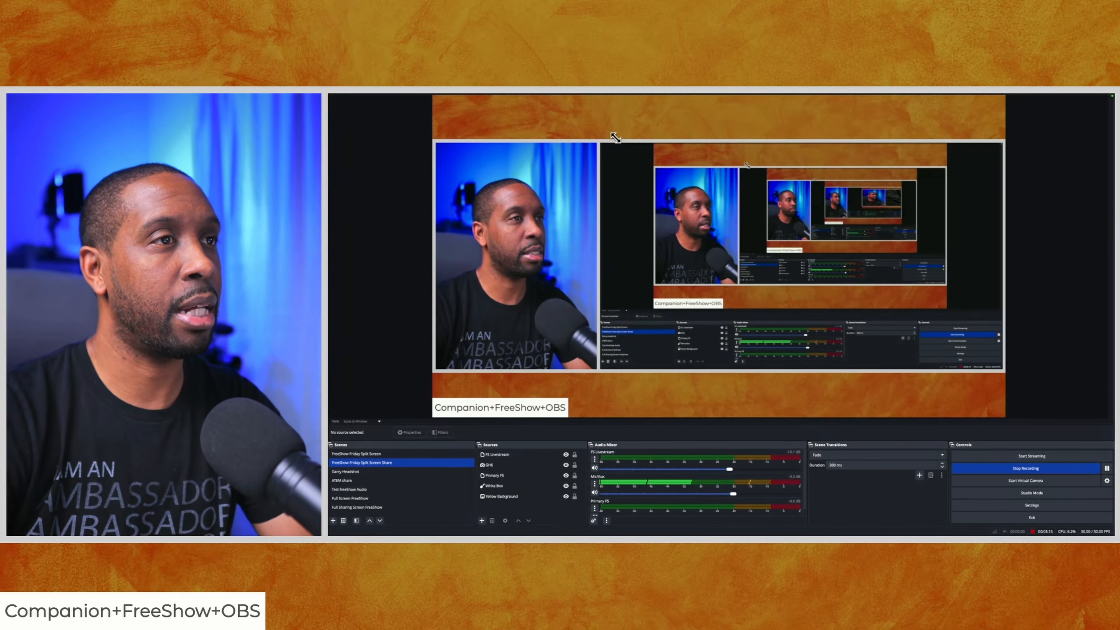
mouse_move(486, 95)
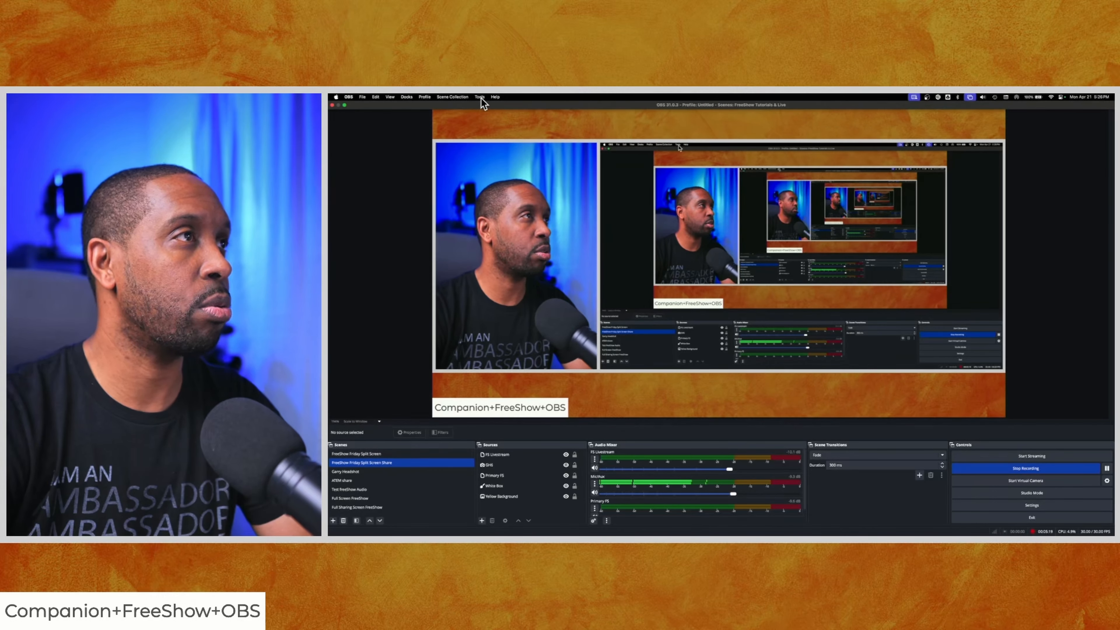
click(481, 98)
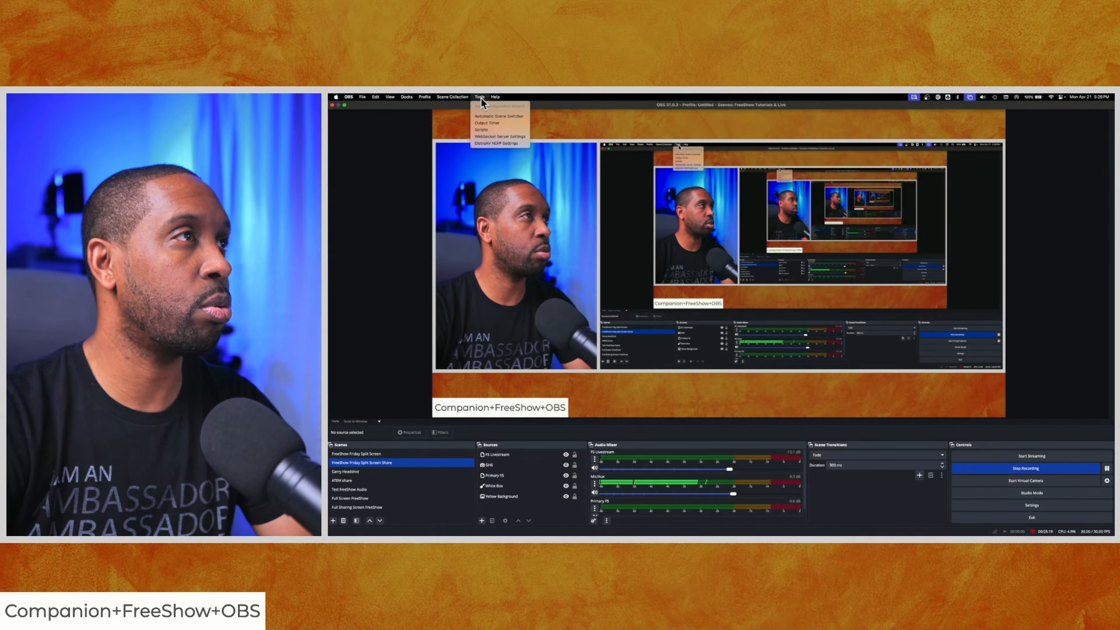
click(489, 136)
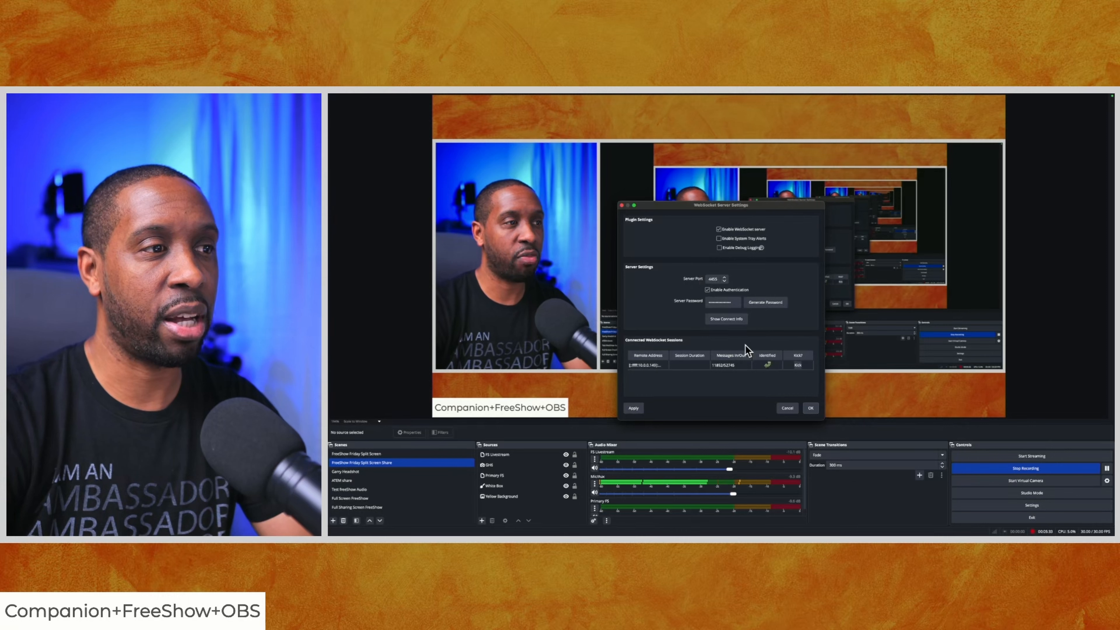
click(790, 408)
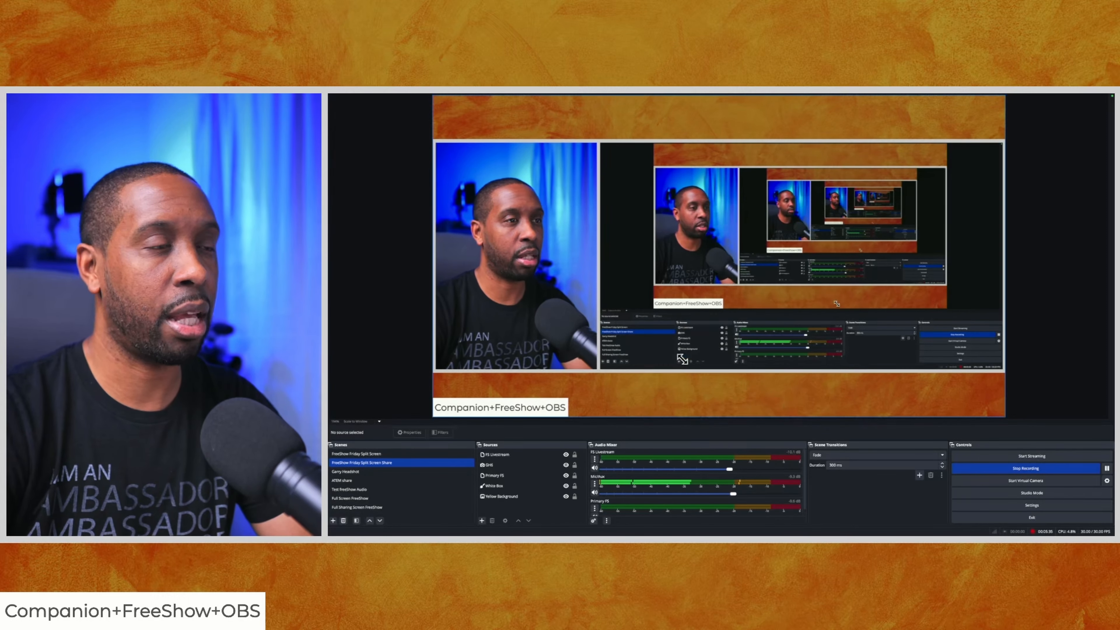
mouse_move(433, 98)
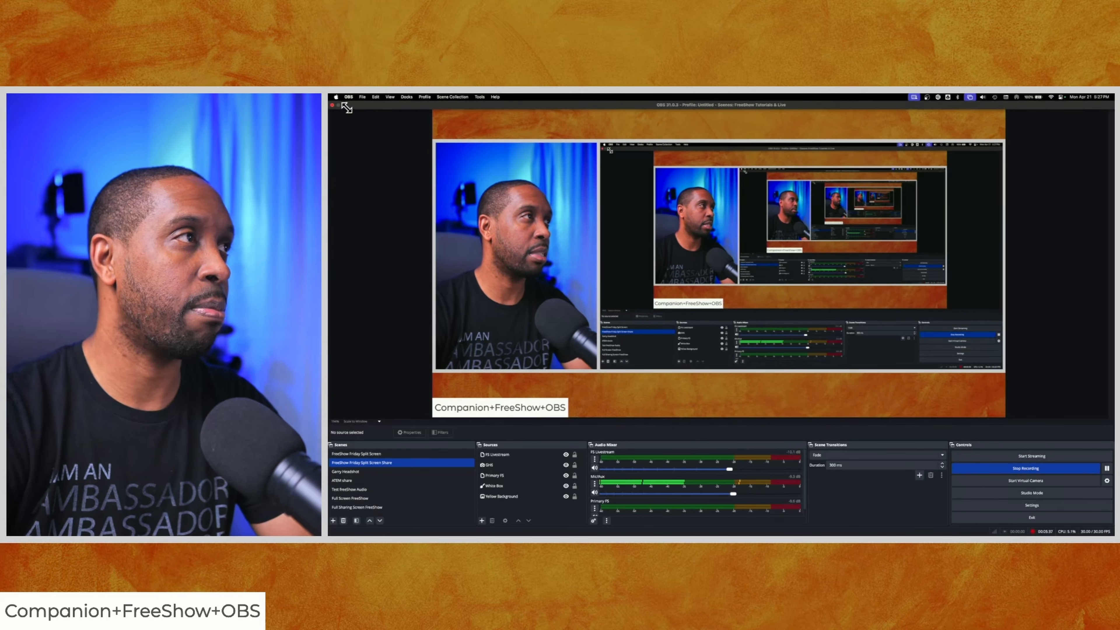
click(345, 107)
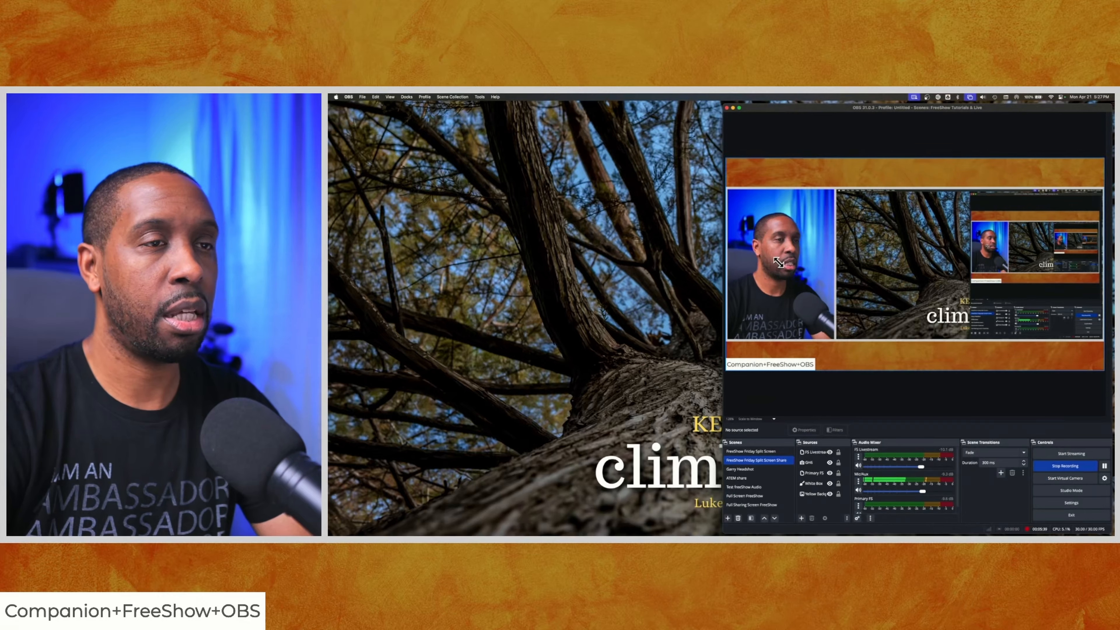
Switch back to FreeShow's Connection settings and take its window out of full screen.
key(ctrl+Right)
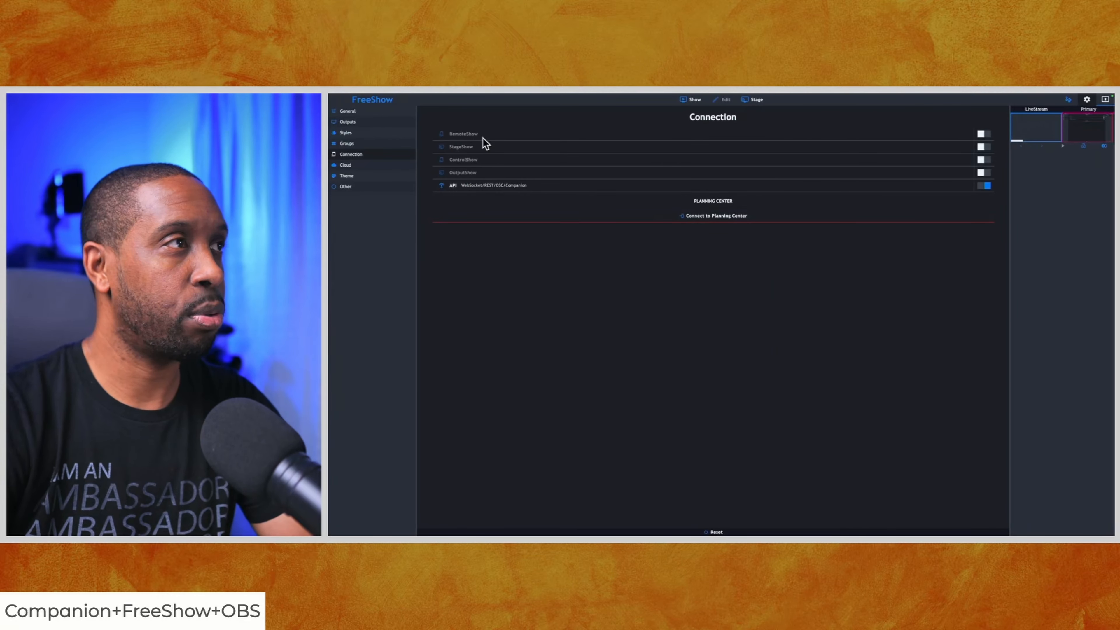
mouse_move(395, 94)
click(344, 105)
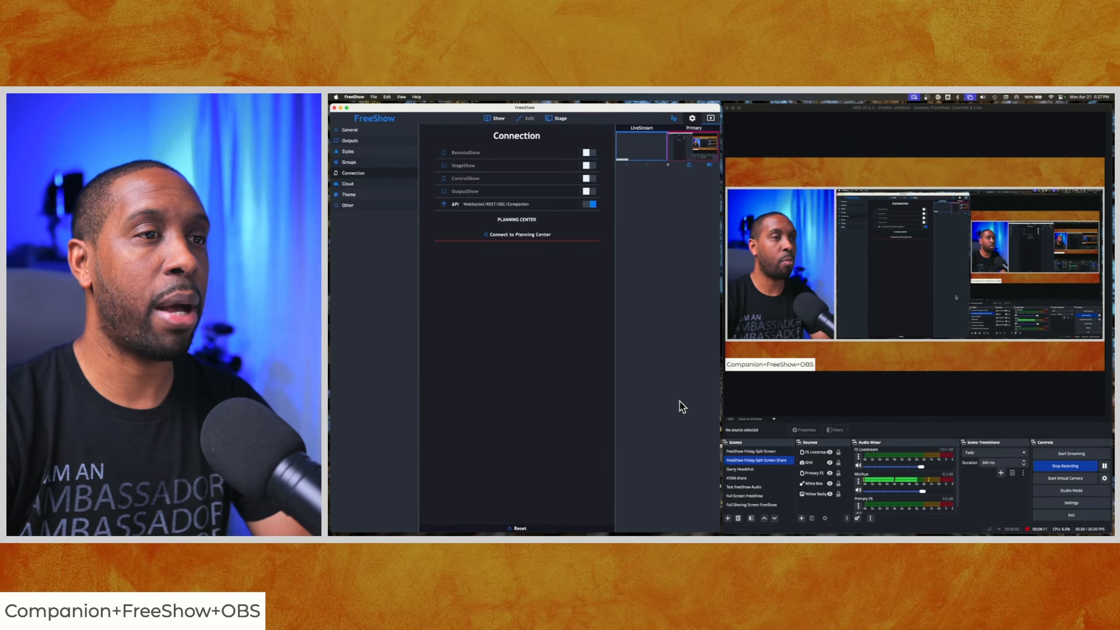
Switch to Bitfocus Companion, view the Web buttons layout including the FreeShow Friday page, and return to the button admin page.
key(ctrl+Right)
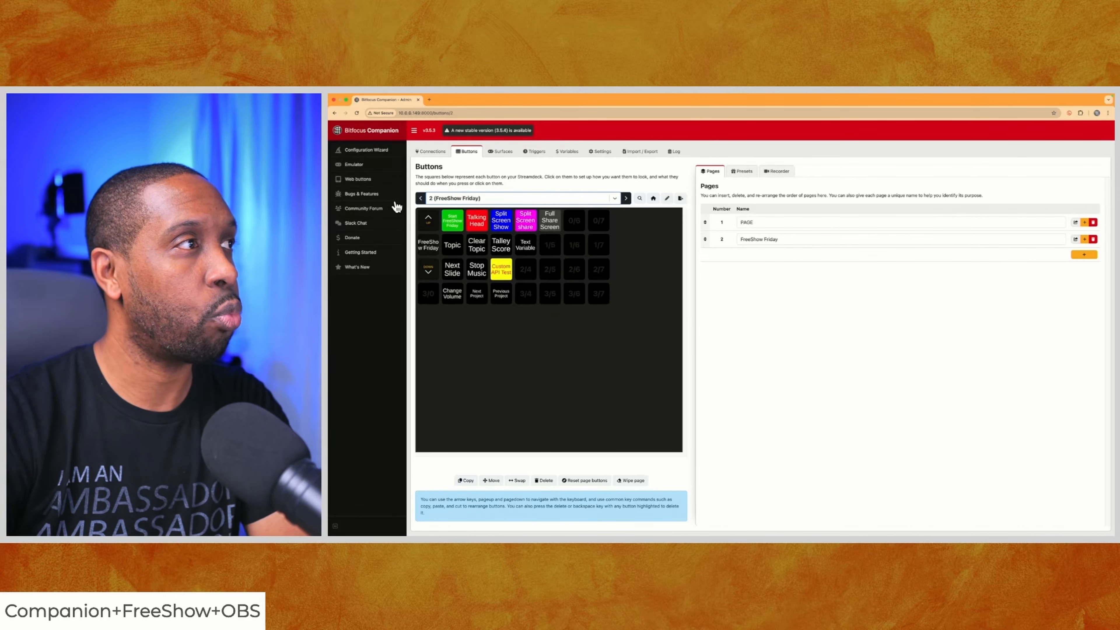
click(367, 179)
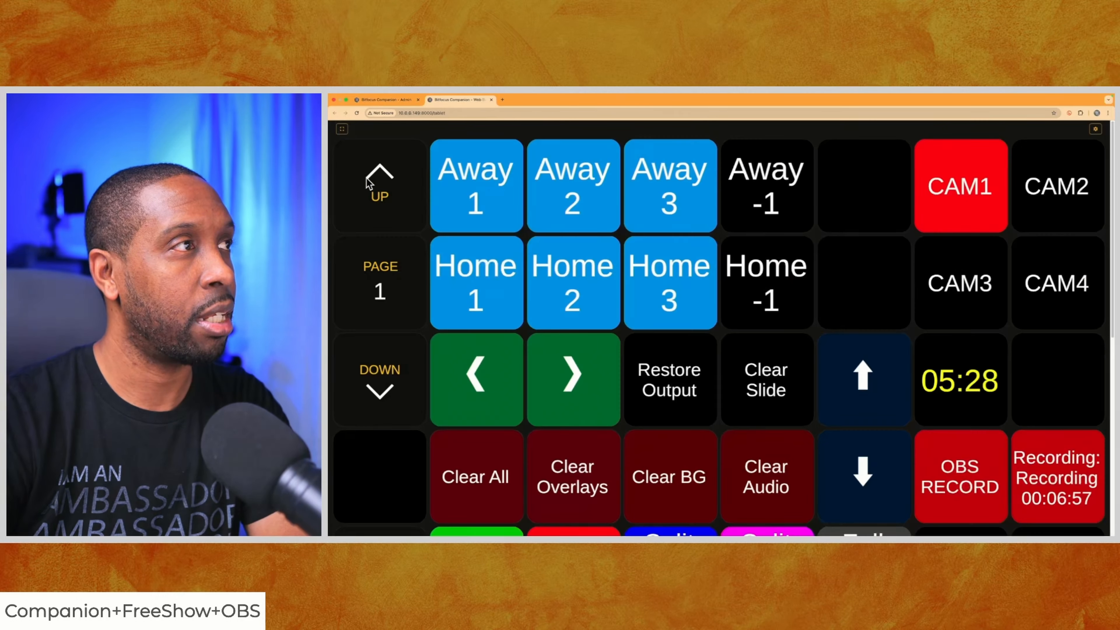
scroll(530, 230, down, 8)
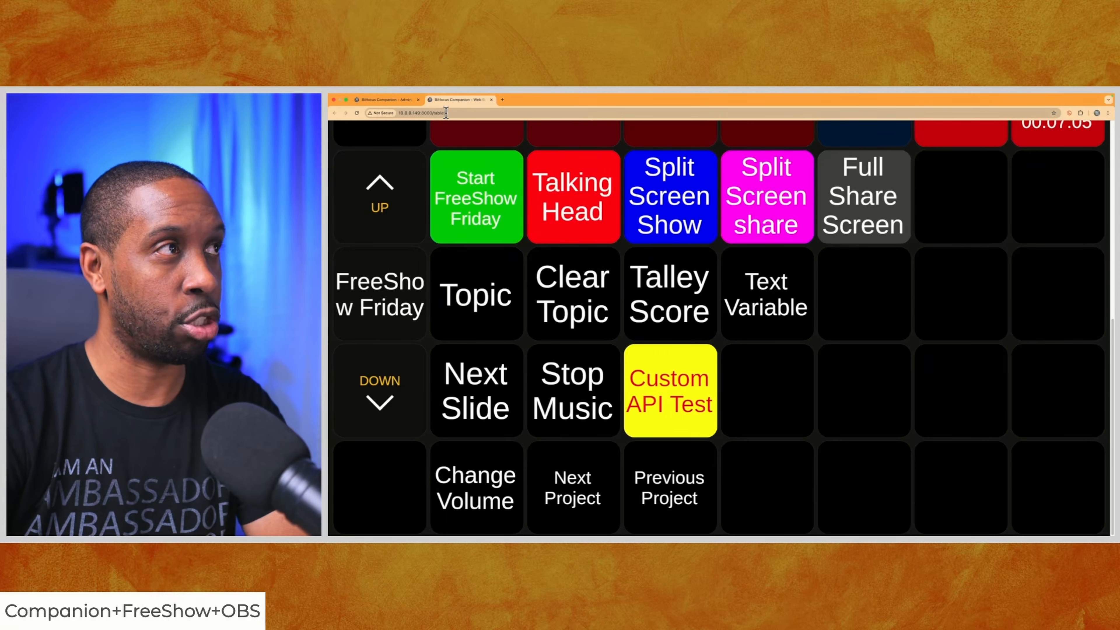
click(370, 98)
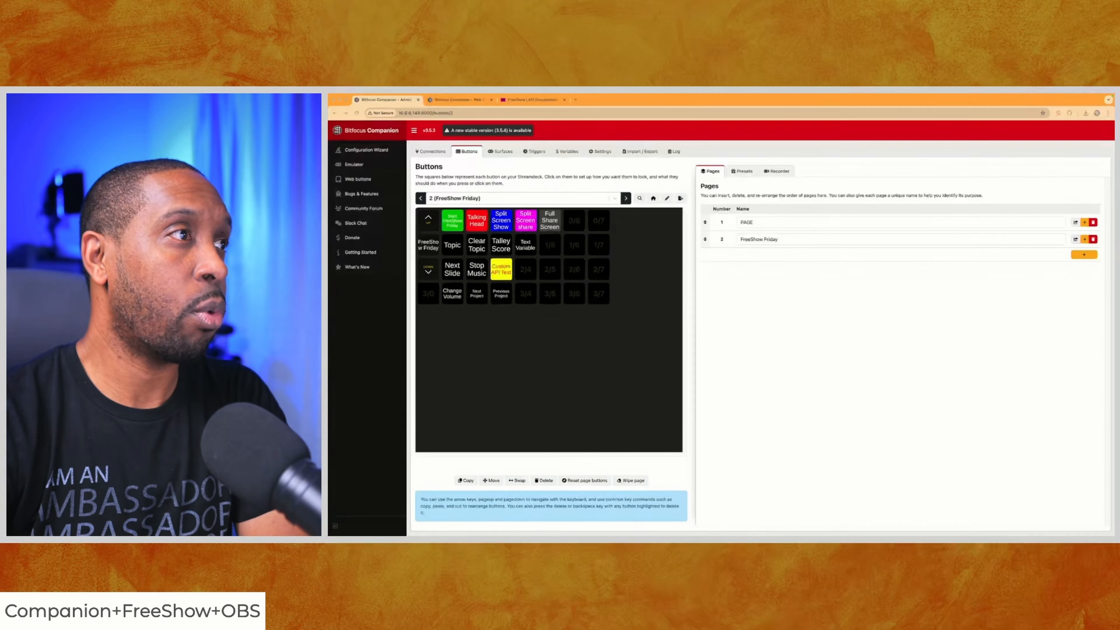
Create a button in the empty slot beside Custom API Test and give it the text "FreeShow Button".
click(525, 270)
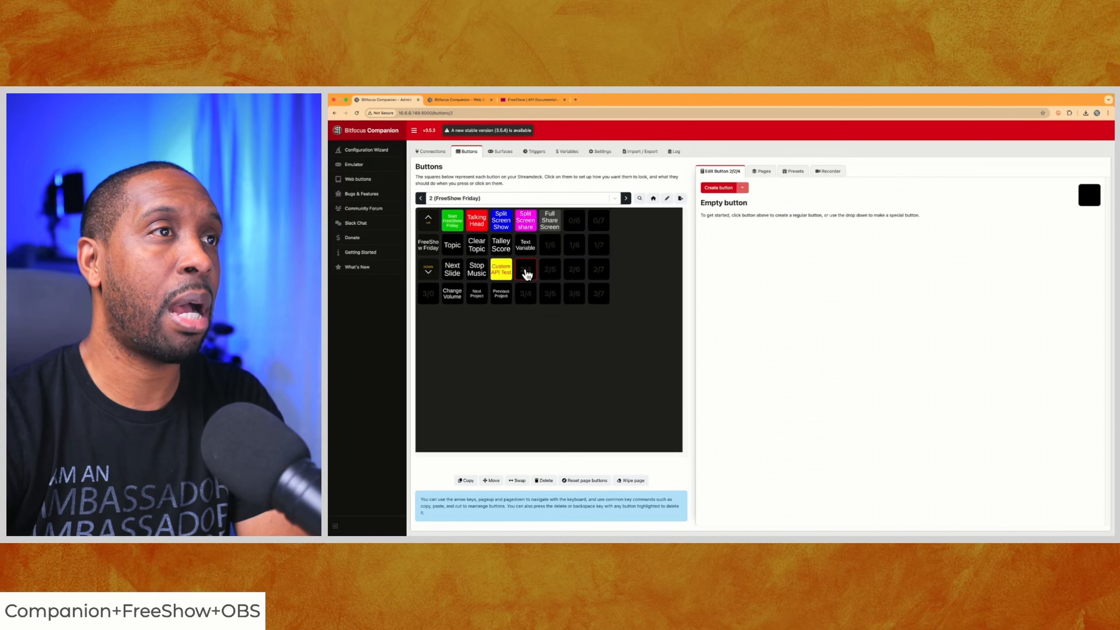
click(711, 191)
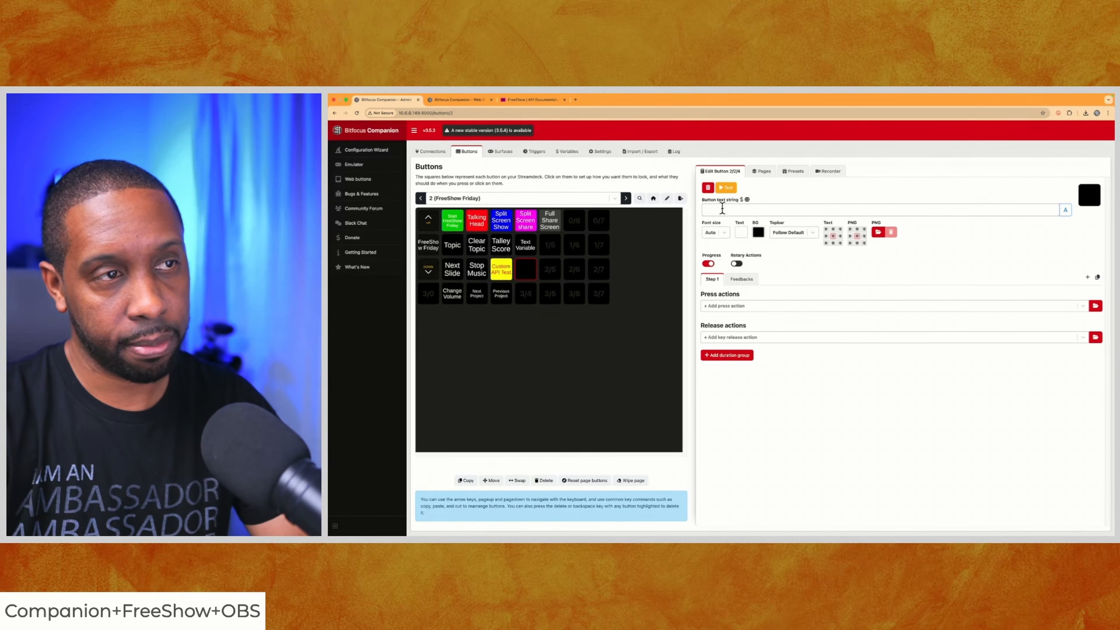
text(Free)
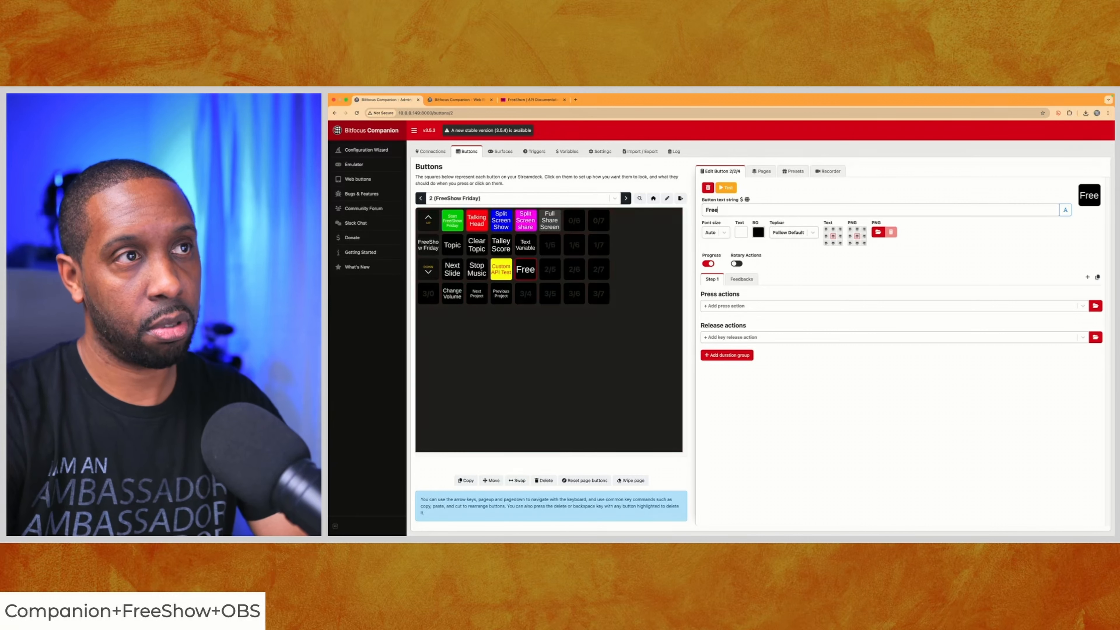
text(Show )
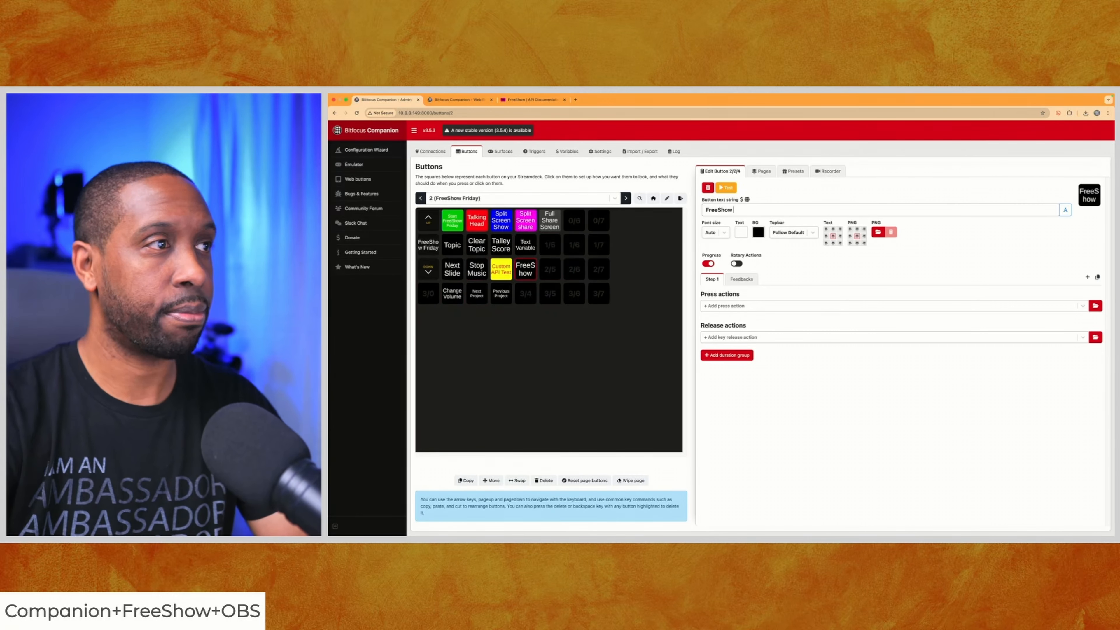
text(Button)
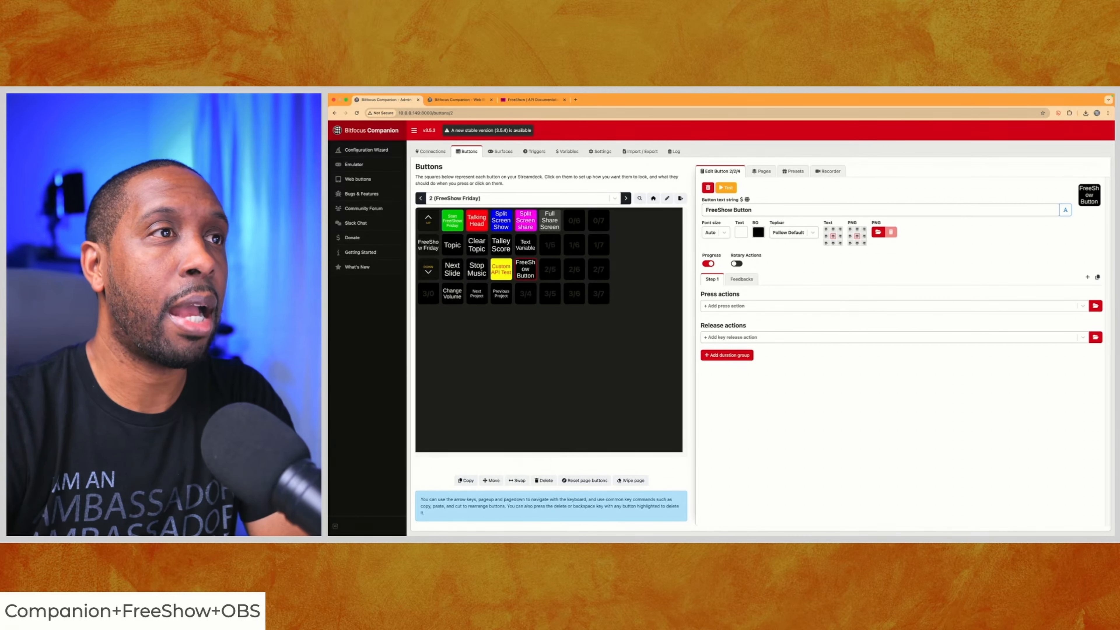
Compare font sizes 14pt and 18pt on the FreeShow Button and settle on 14pt.
click(723, 233)
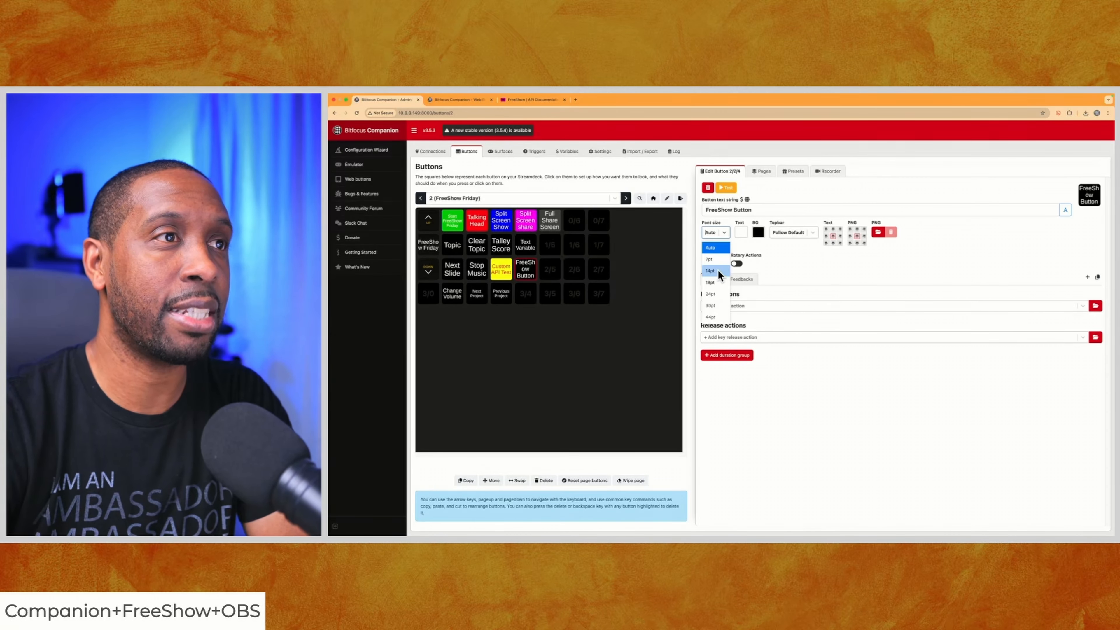
click(717, 269)
click(725, 233)
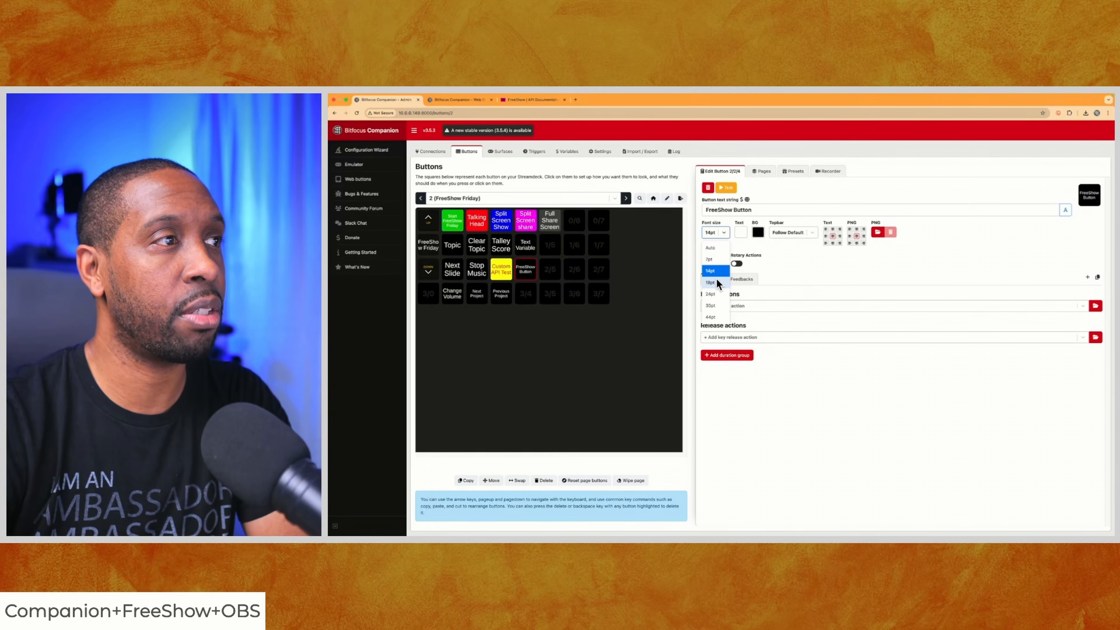
click(716, 281)
click(724, 231)
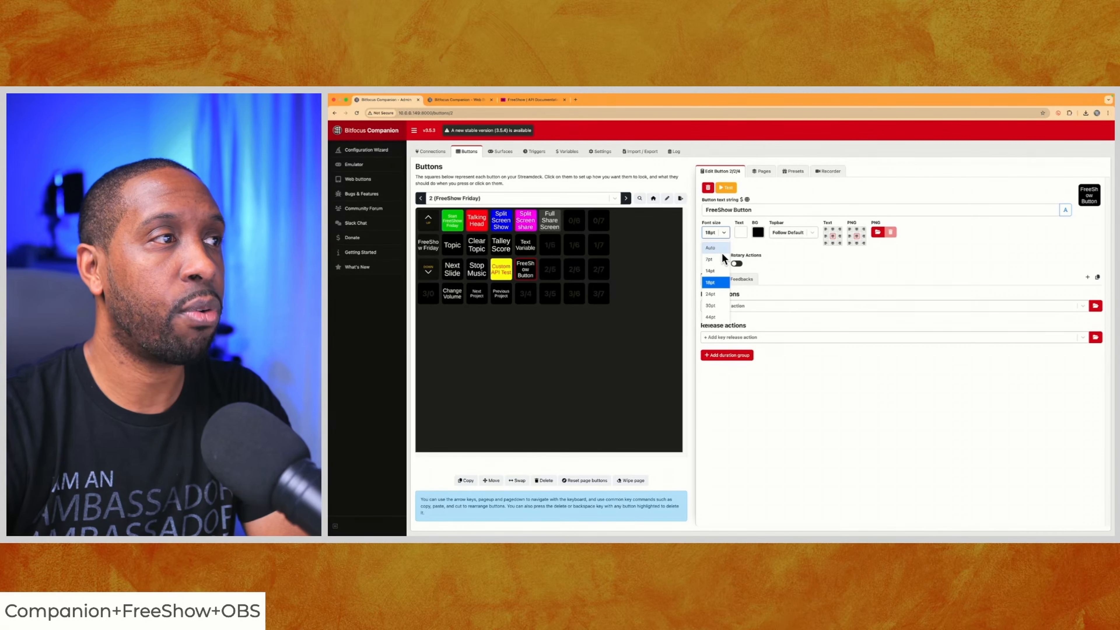
click(718, 270)
click(766, 254)
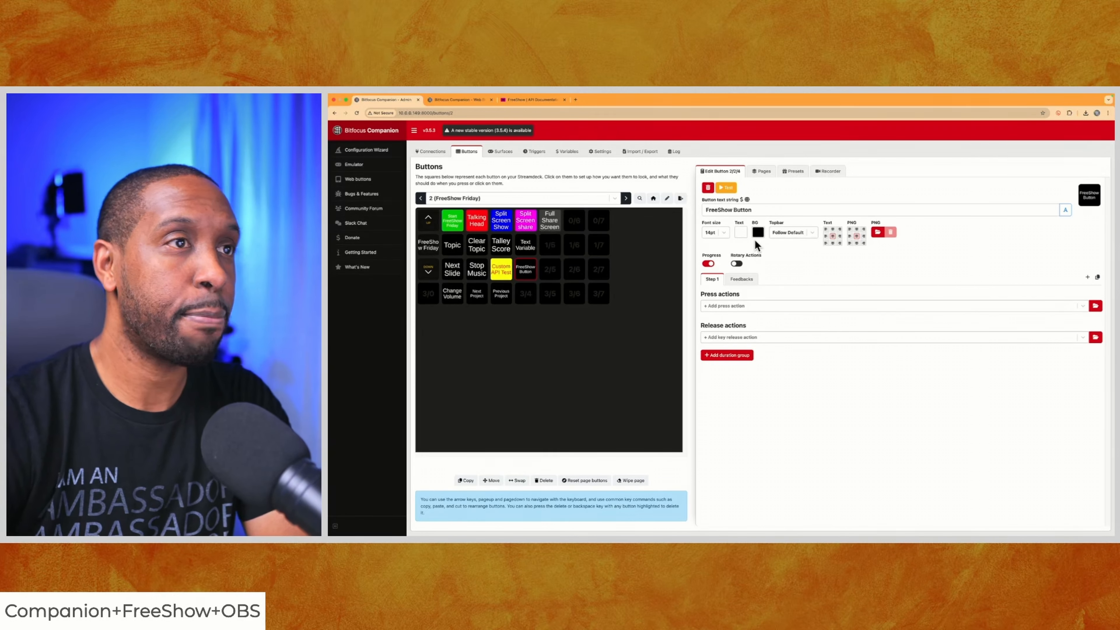
Set the FreeShow Button's text colour to yellow and its background to dark blue.
click(740, 234)
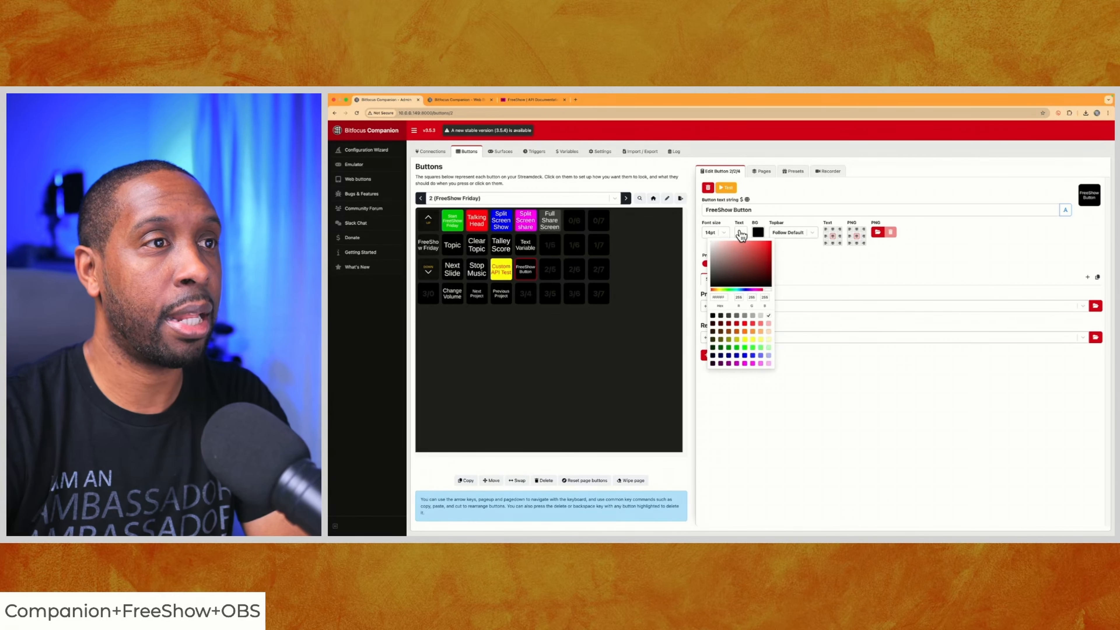
click(744, 338)
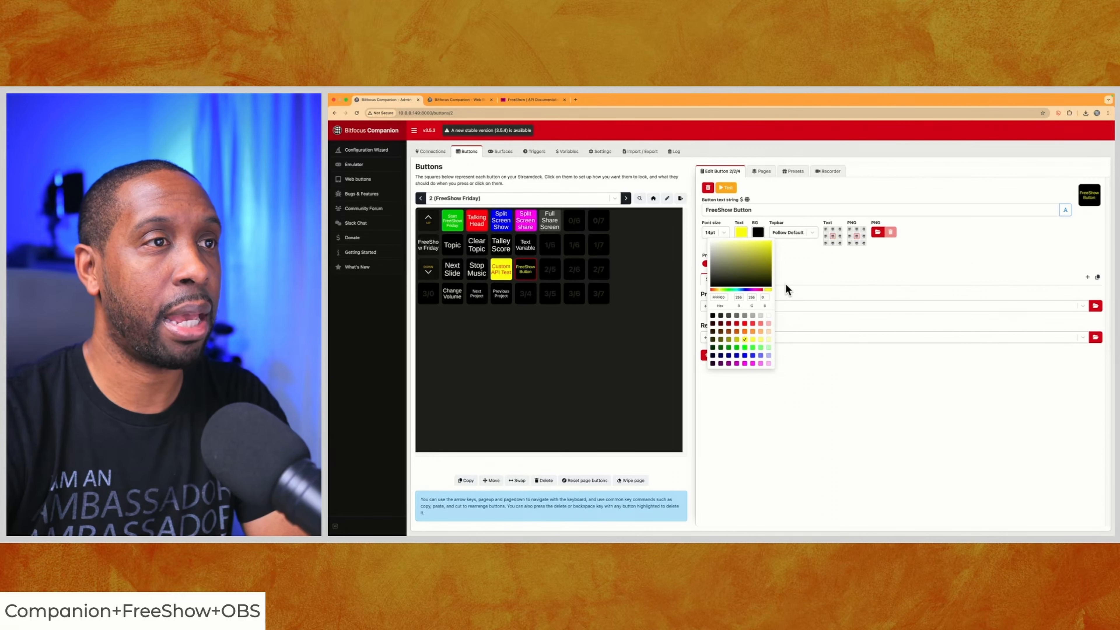
click(758, 232)
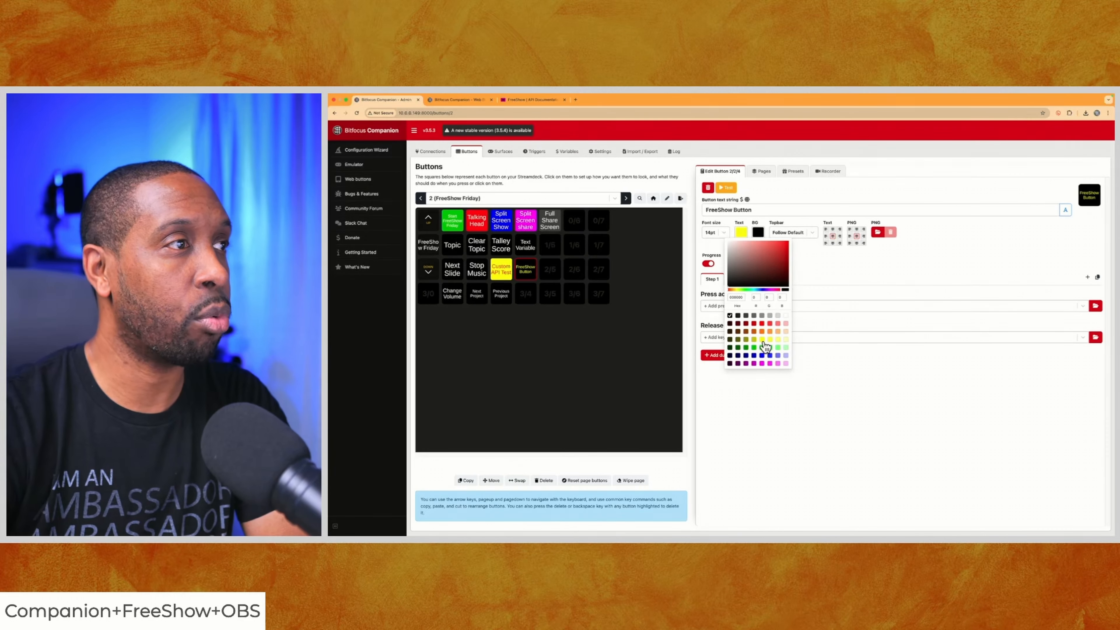
click(754, 355)
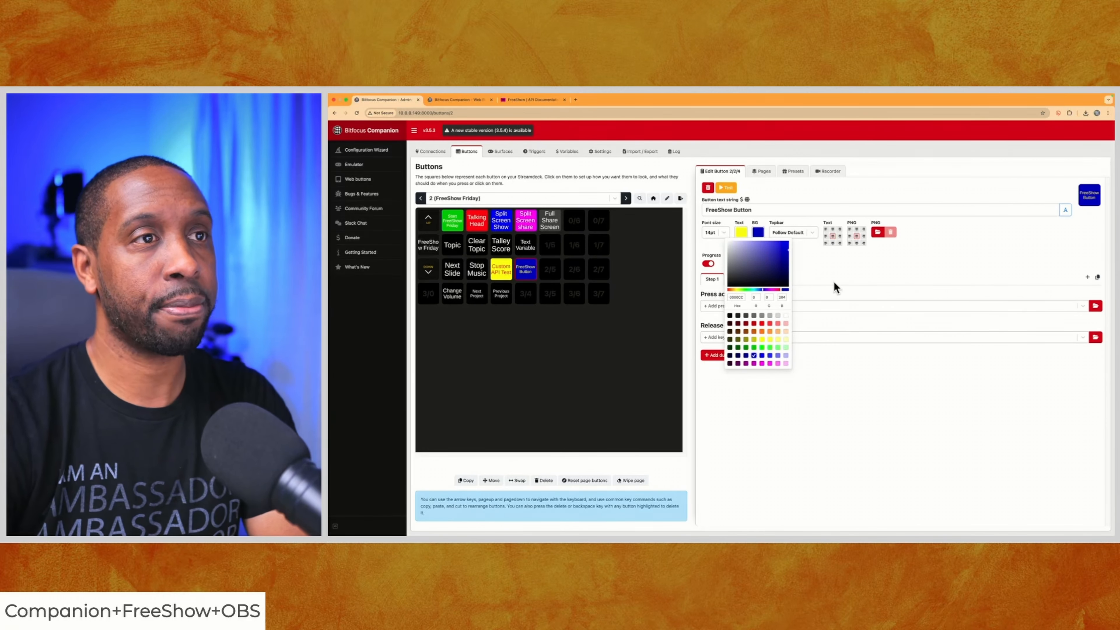
click(829, 267)
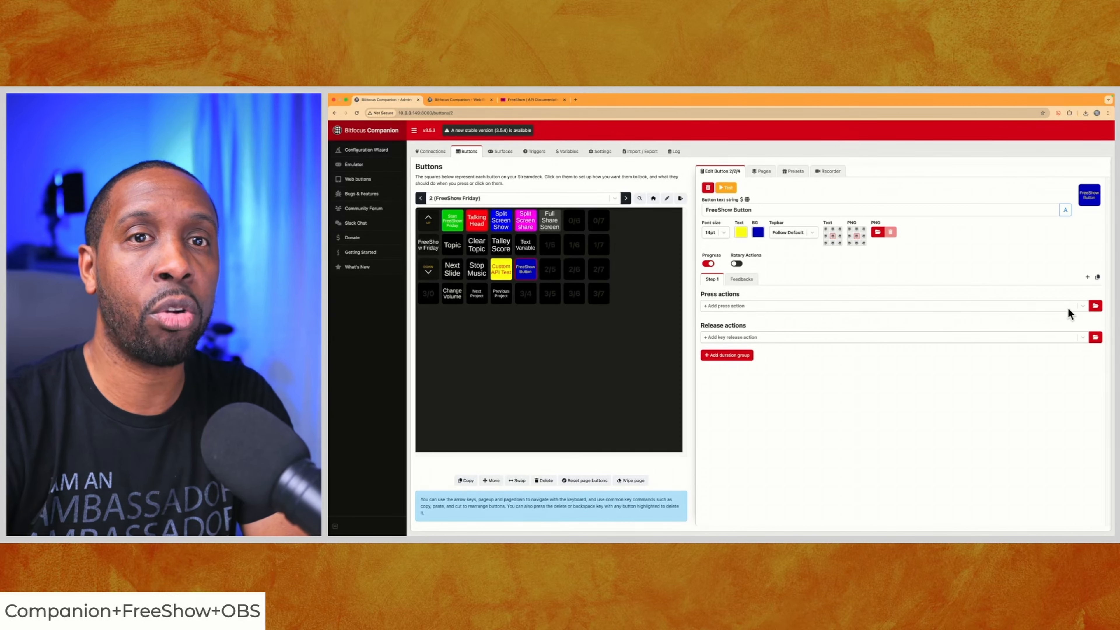
Browse the freeshow press actions and add a Custom API message action to the FreeShow Button.
click(1095, 307)
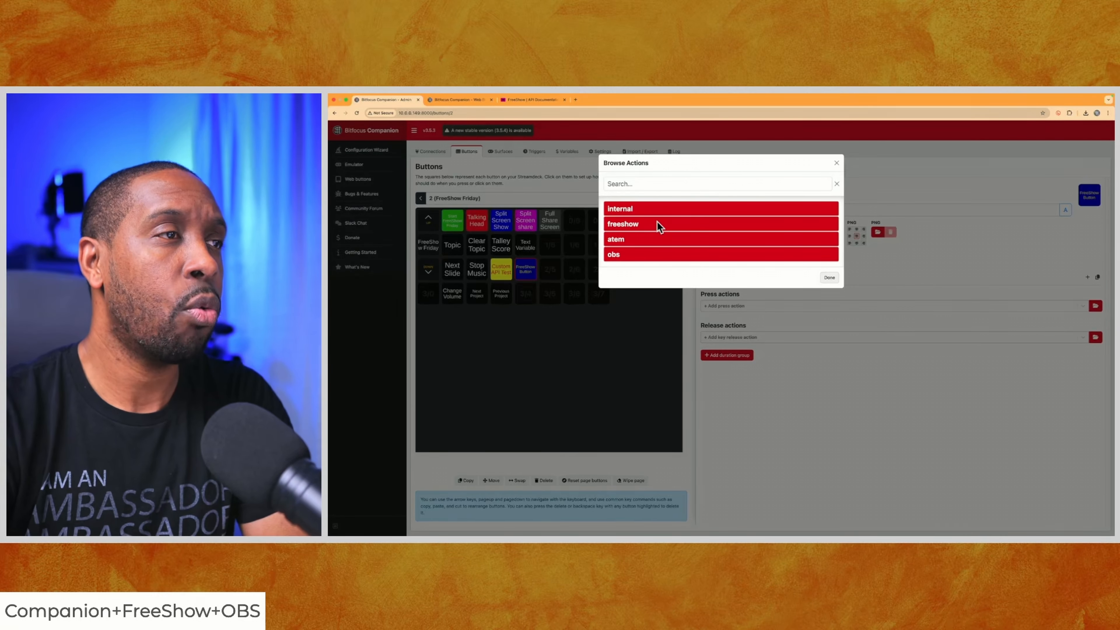
click(664, 222)
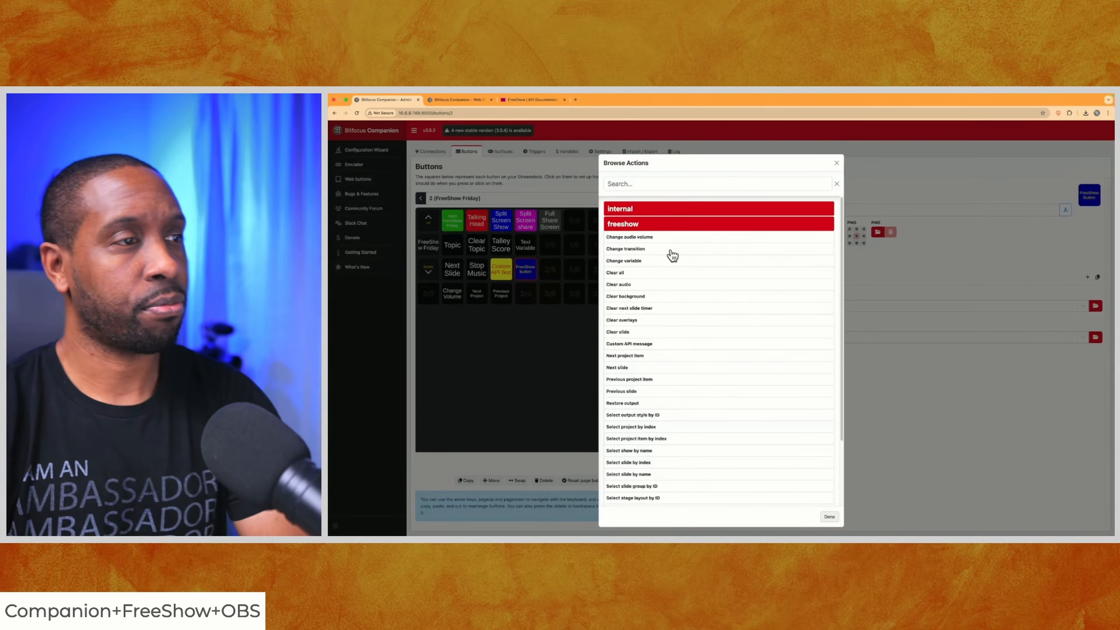
scroll(672, 255, down, 1)
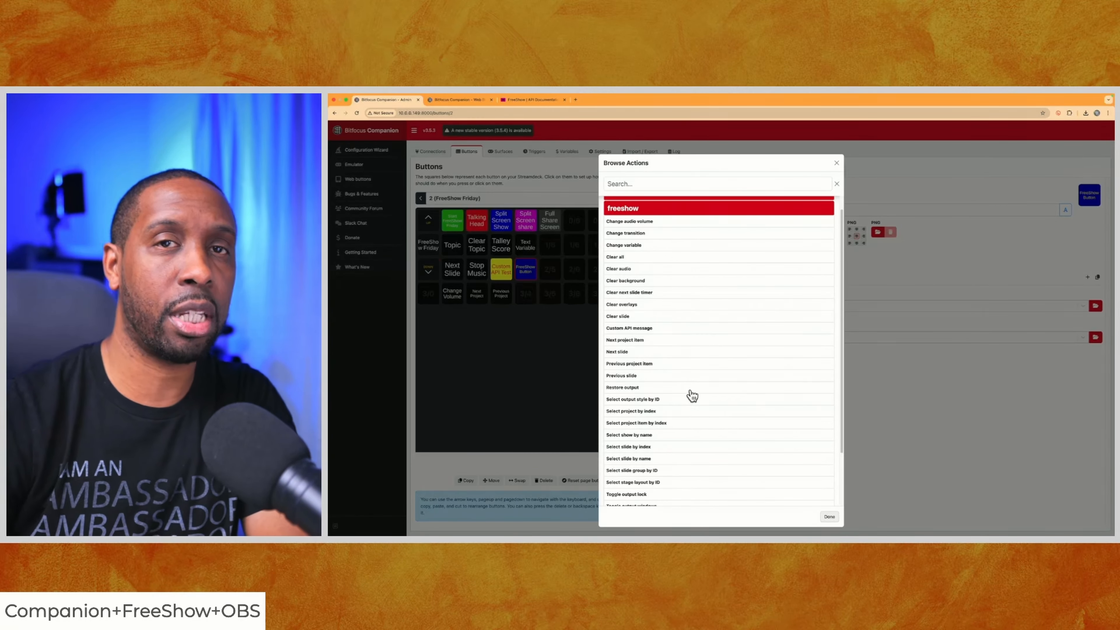
scroll(709, 436, down, 3)
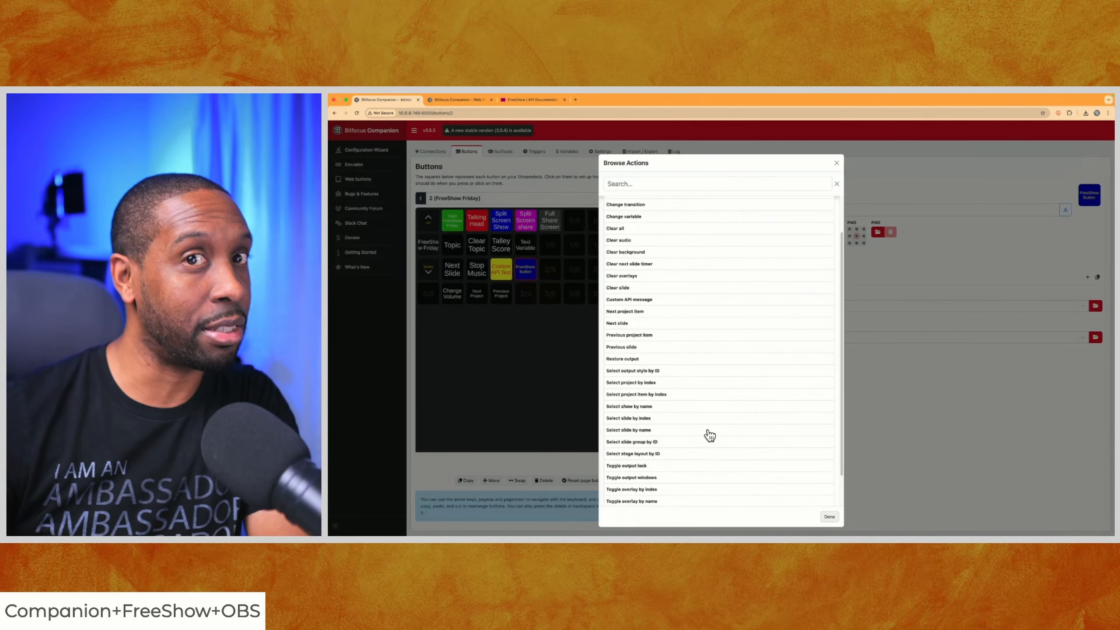
scroll(709, 435, up, 2)
scroll(709, 436, up, 2)
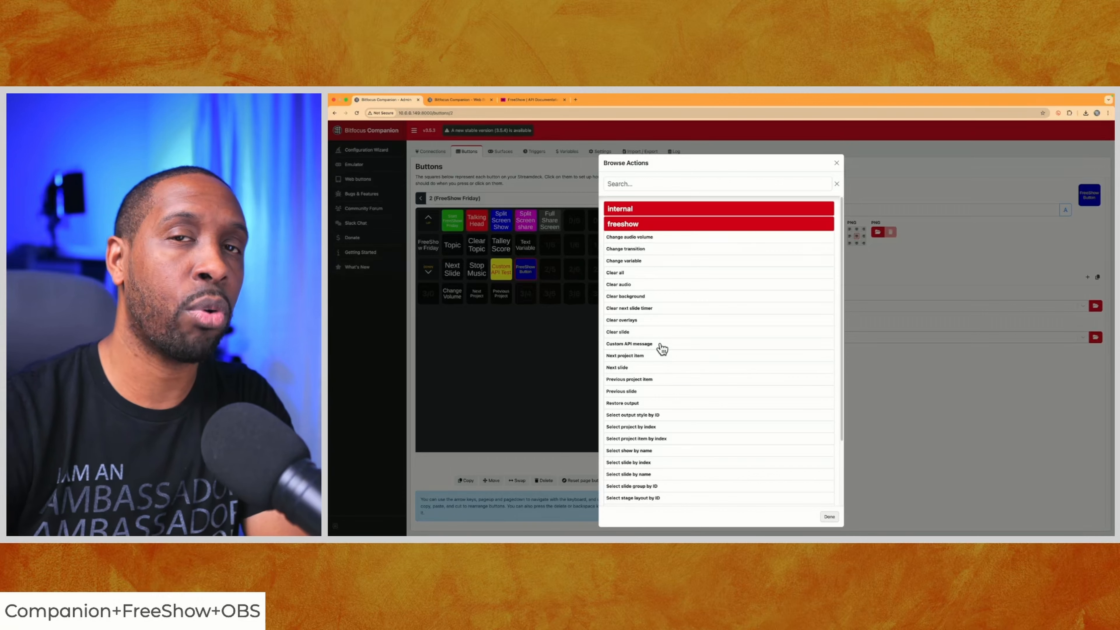
click(642, 347)
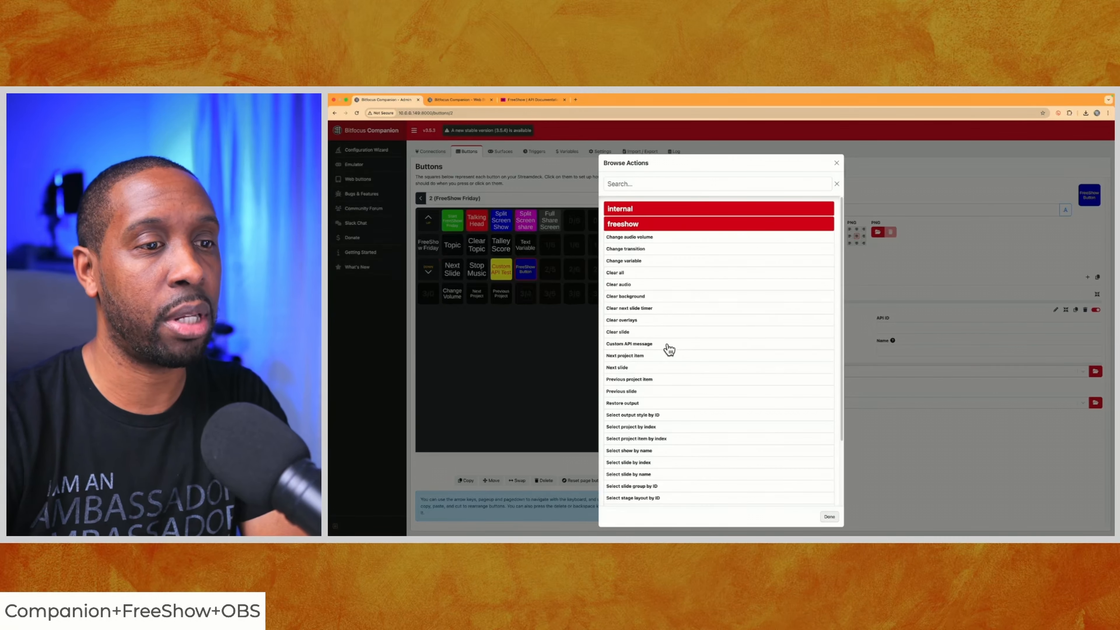
click(828, 517)
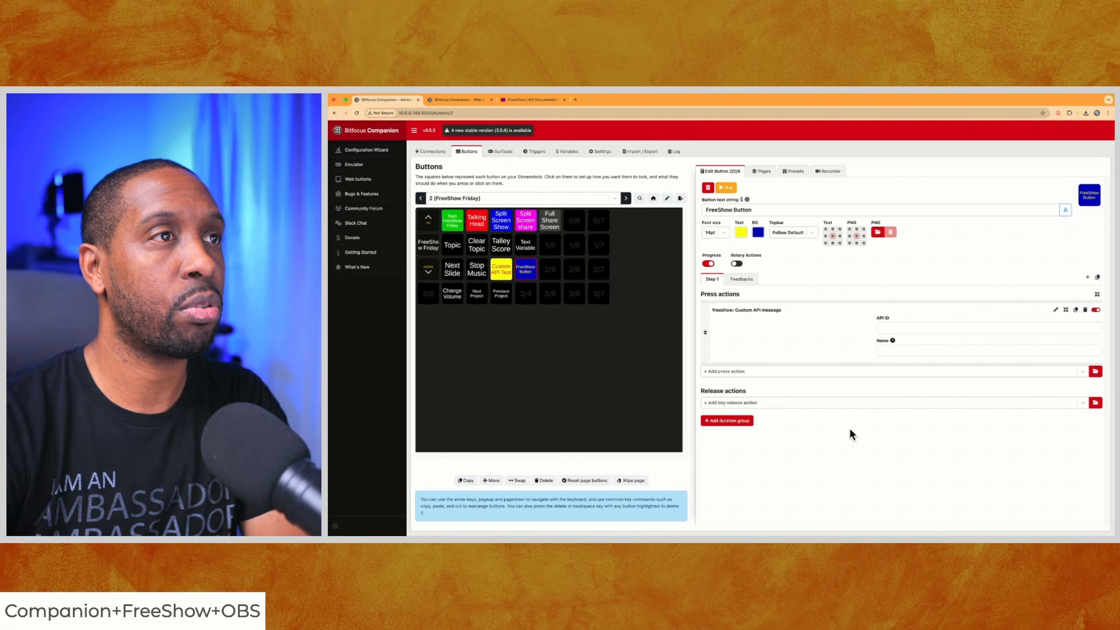
Delete the FreeShow Button from the FreeShow Friday page and select the Talking Head button.
click(707, 188)
click(782, 203)
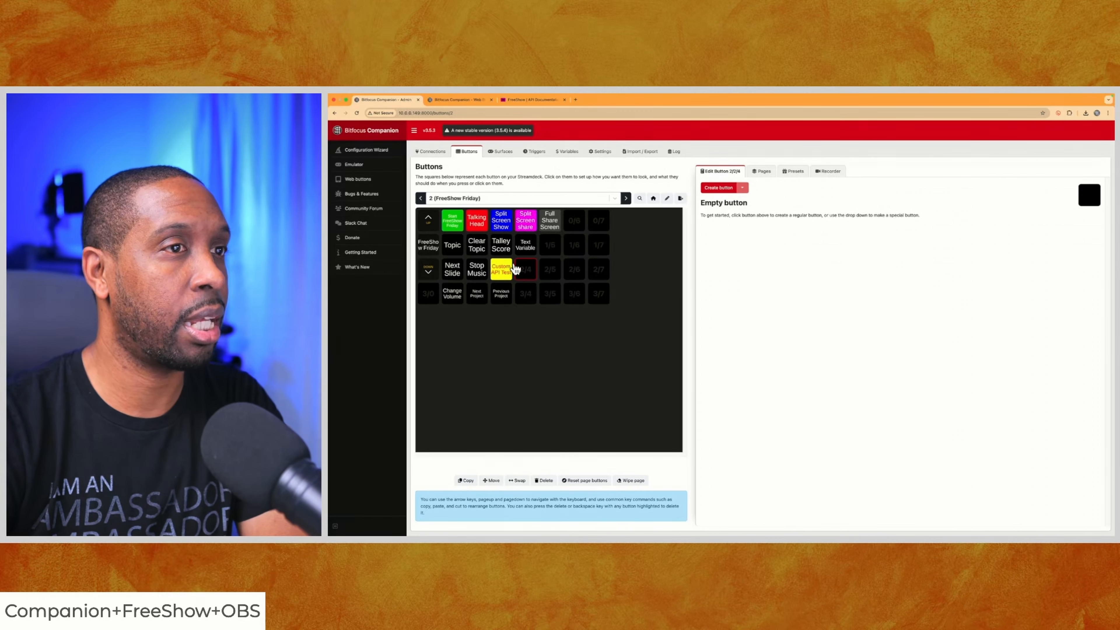
click(476, 224)
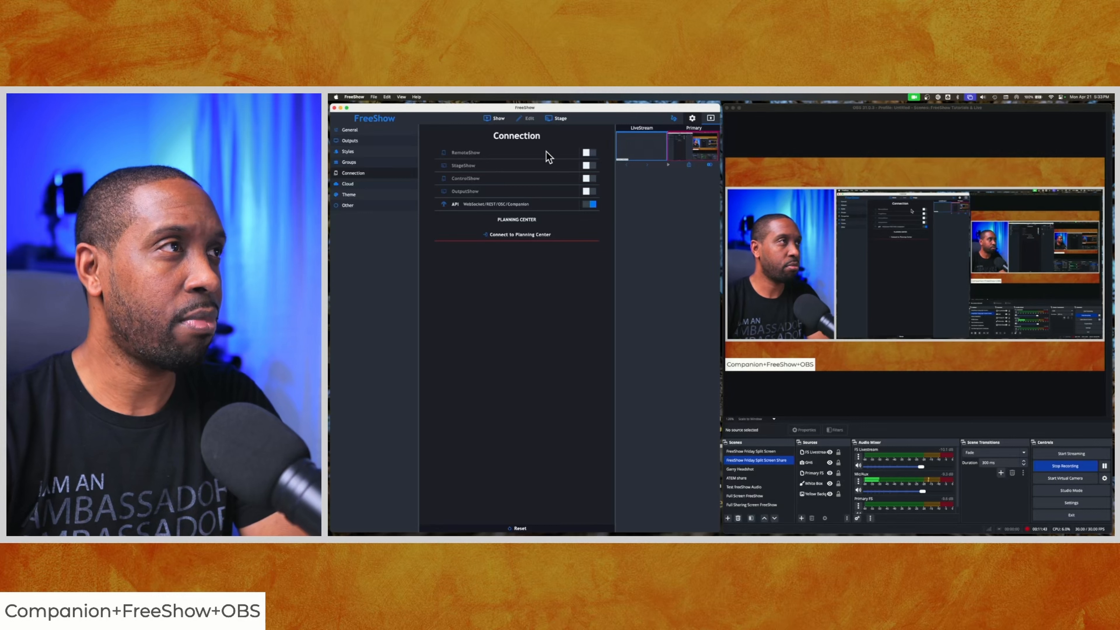
Switch to FreeShow, leave the settings for the Show view and review the list of existing actions.
click(491, 123)
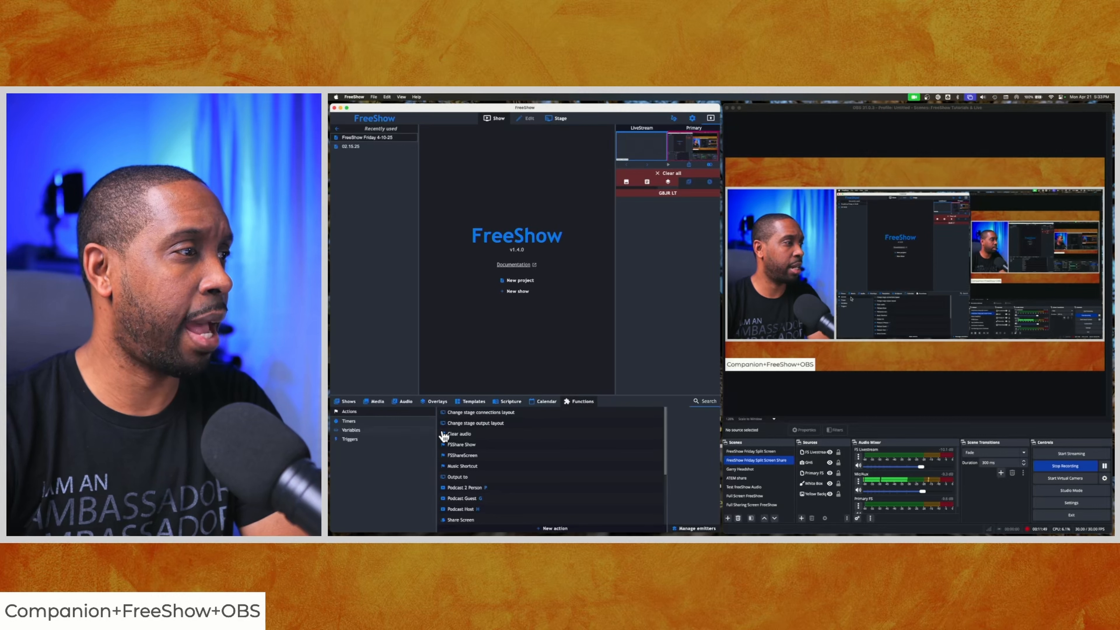
scroll(465, 450, down, 2)
scroll(465, 450, down, 3)
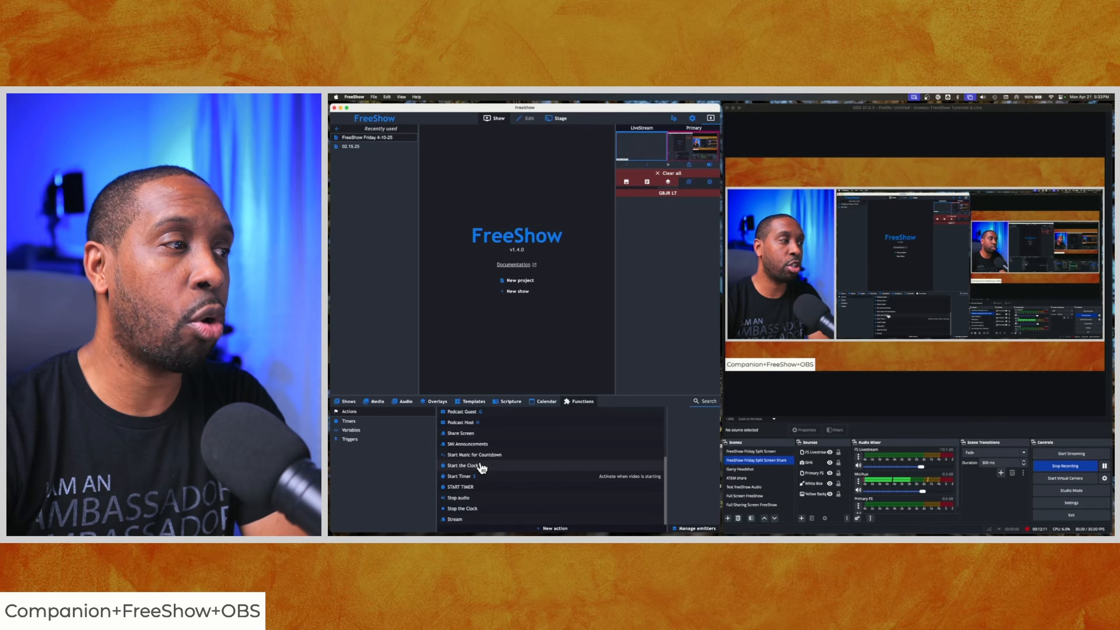
View FreeShow's Other settings, then switch to Finder and locate SYNCED_SETTINGS.json in the 2025-04-21_12-55 folder.
click(691, 118)
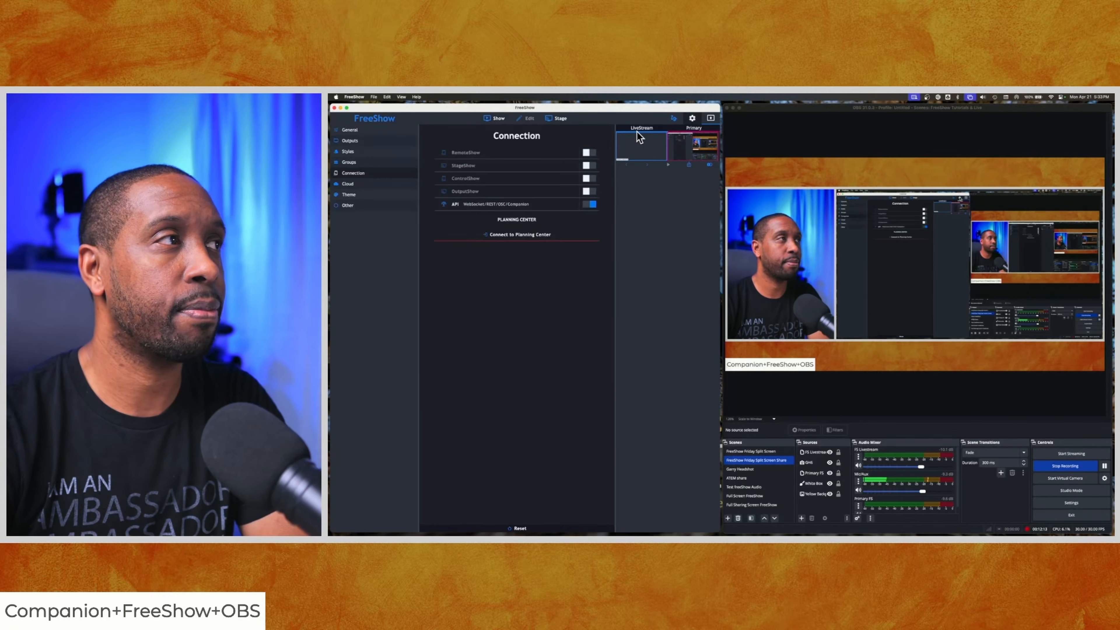
click(352, 205)
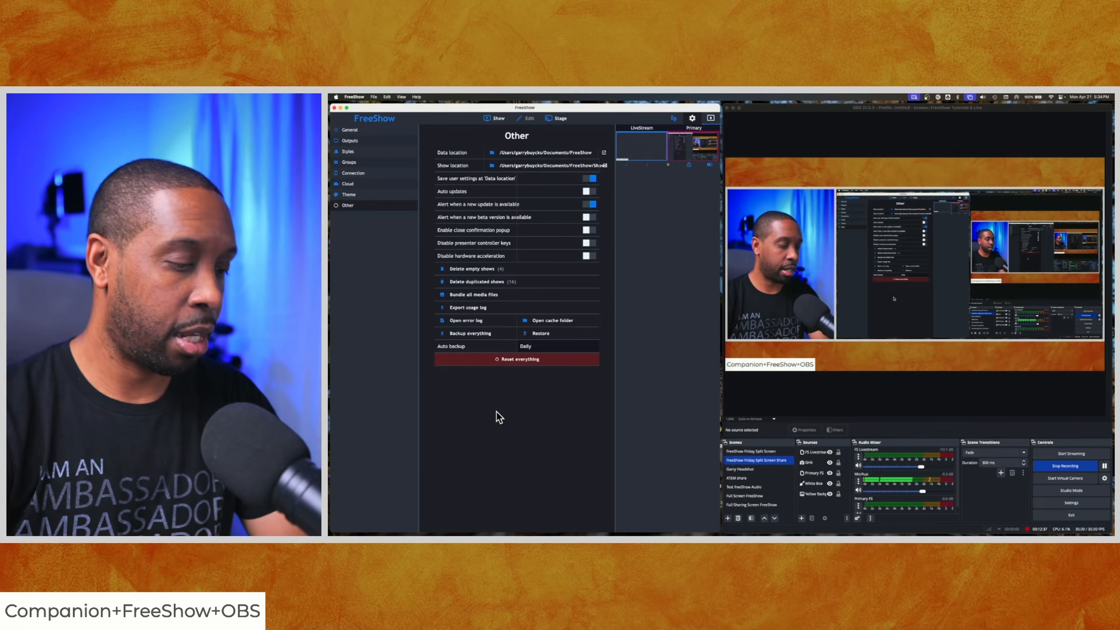
key(super+Tab)
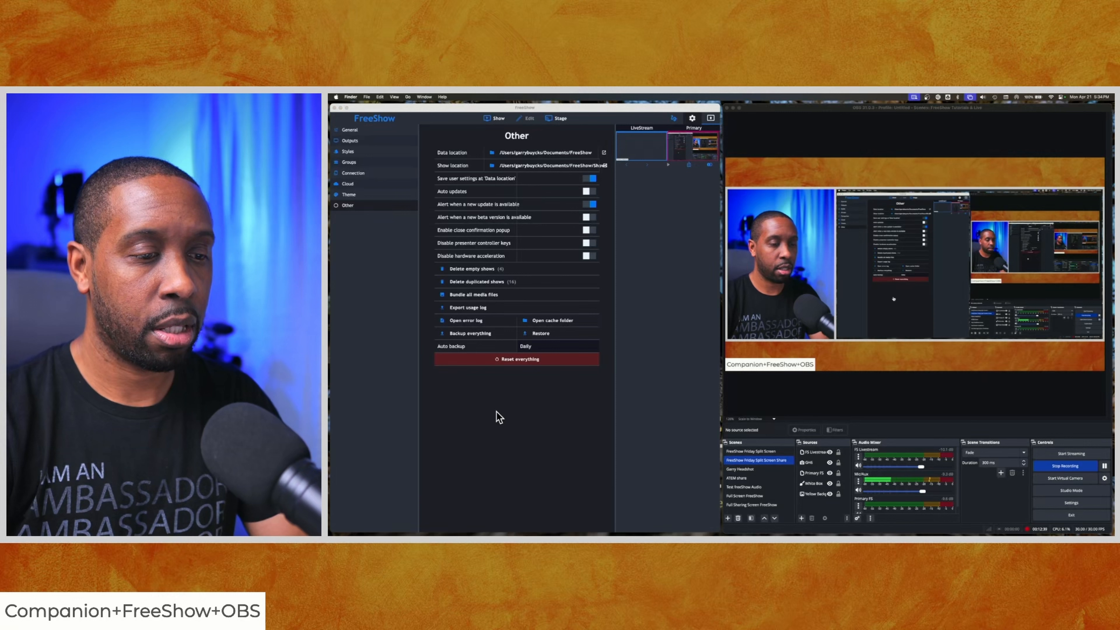
drag(606, 532, 670, 266)
scroll(621, 298, left, 3)
scroll(678, 286, right, 3)
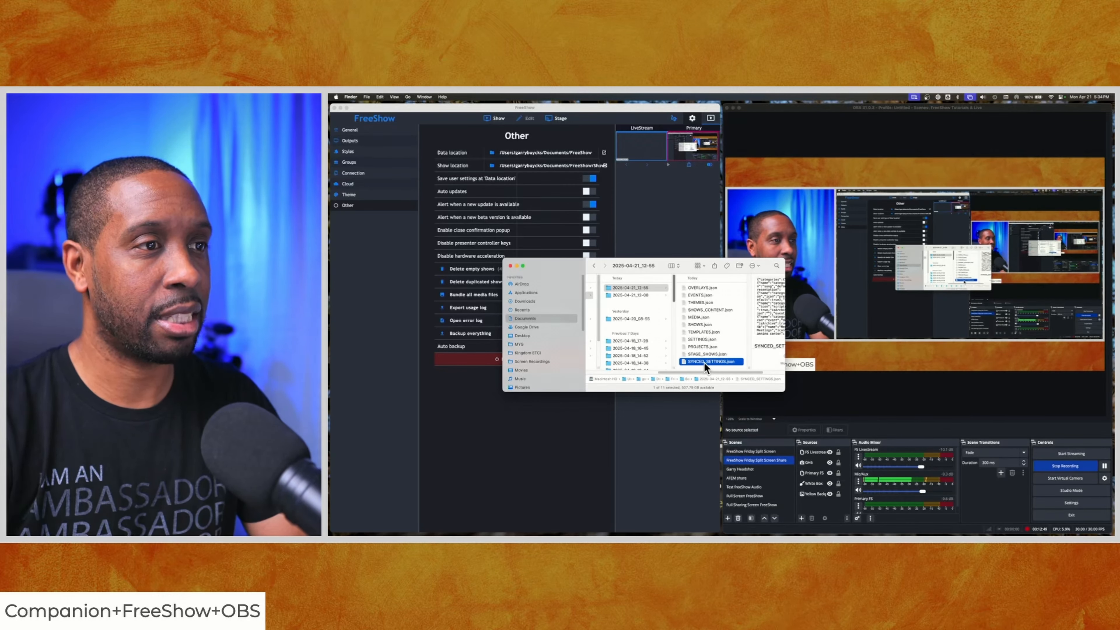
scroll(704, 361, right, 3)
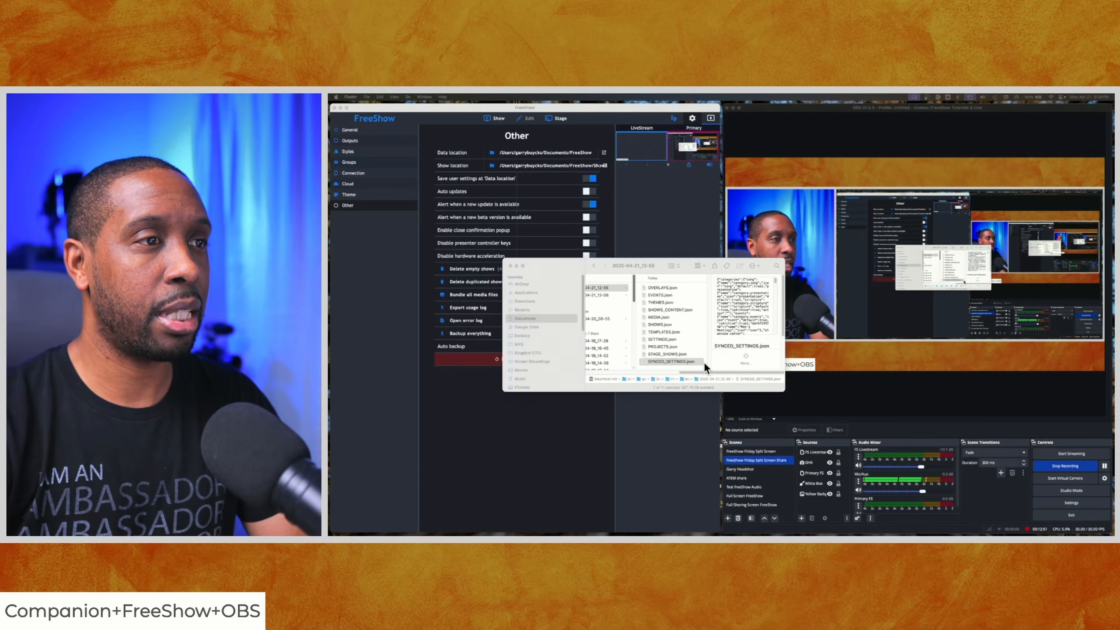
Bring up SYNCED_SETTINGS.json in TextEdit, place its window beside FreeShow and close the Finder window.
drag(715, 534, 732, 211)
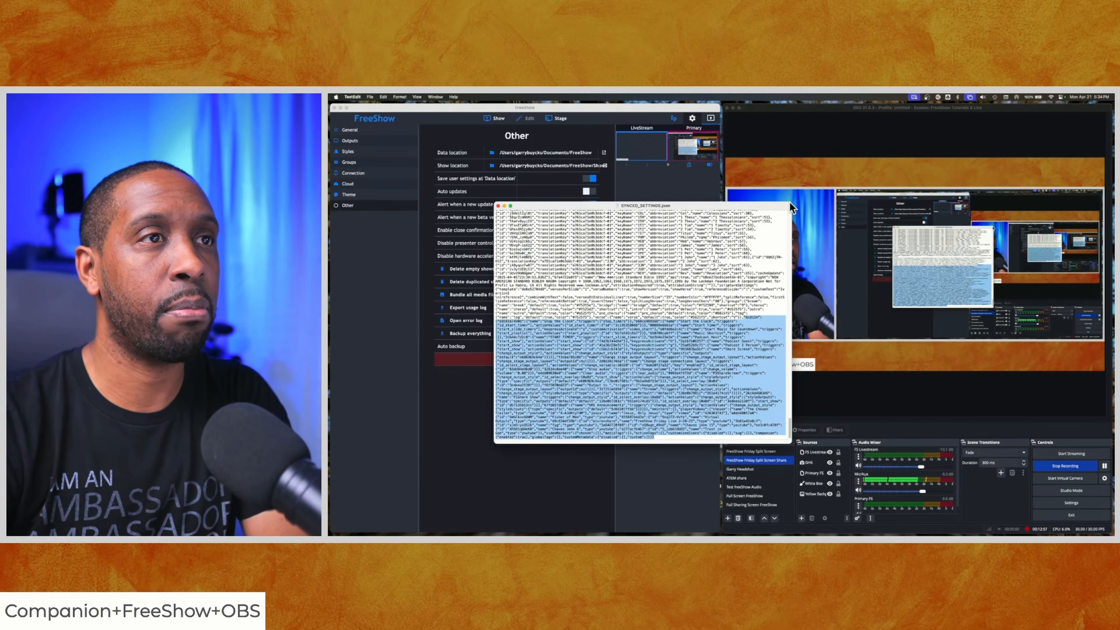
drag(791, 206, 875, 129)
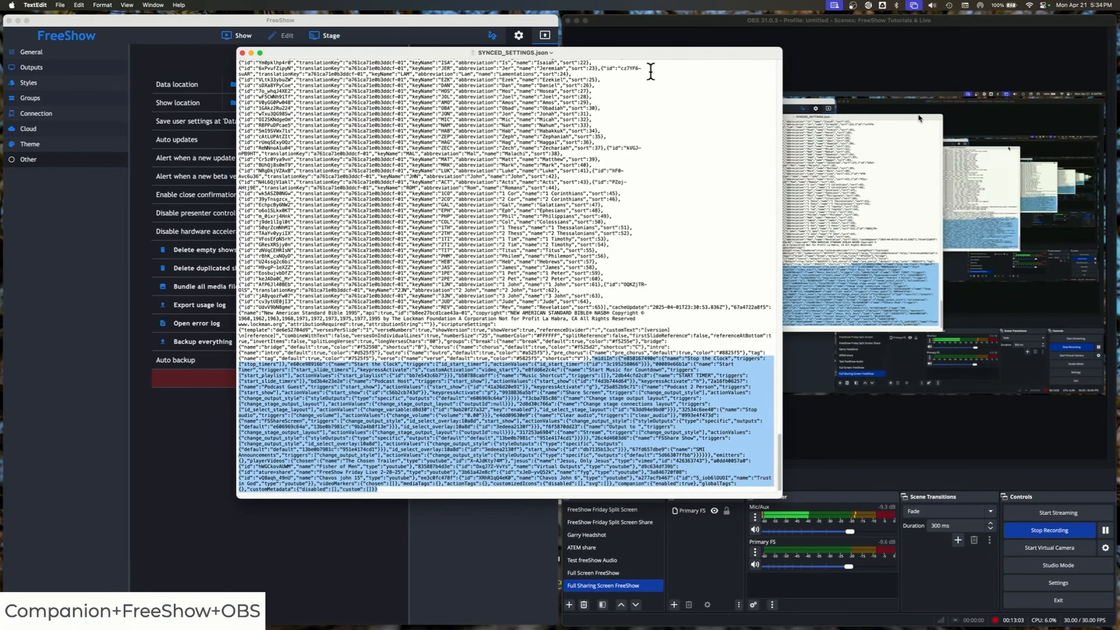
drag(420, 54, 740, 50)
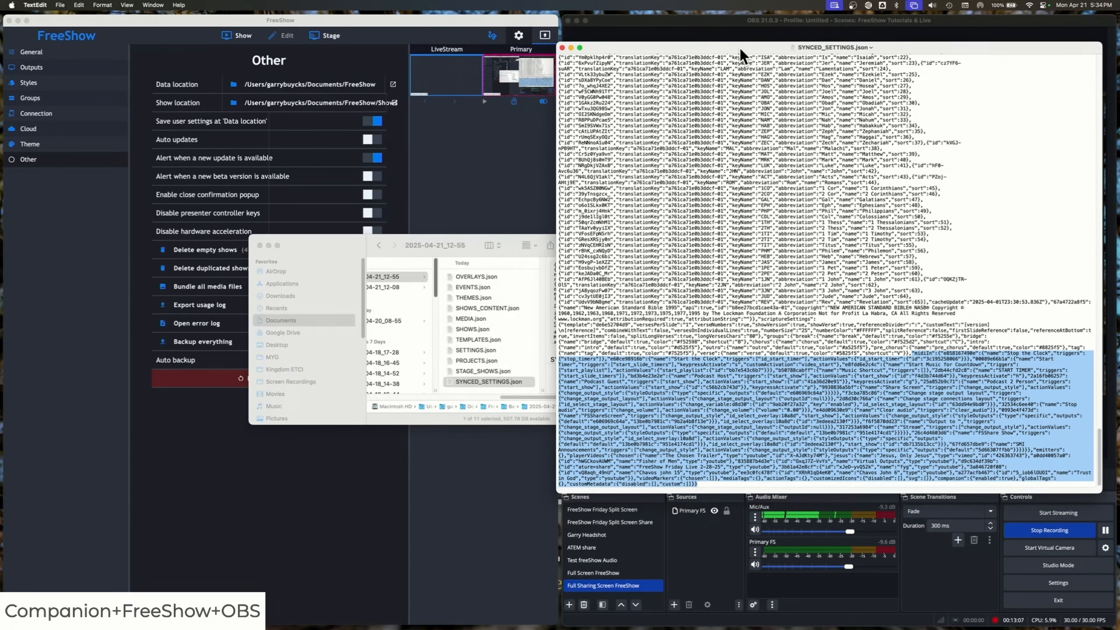
click(259, 245)
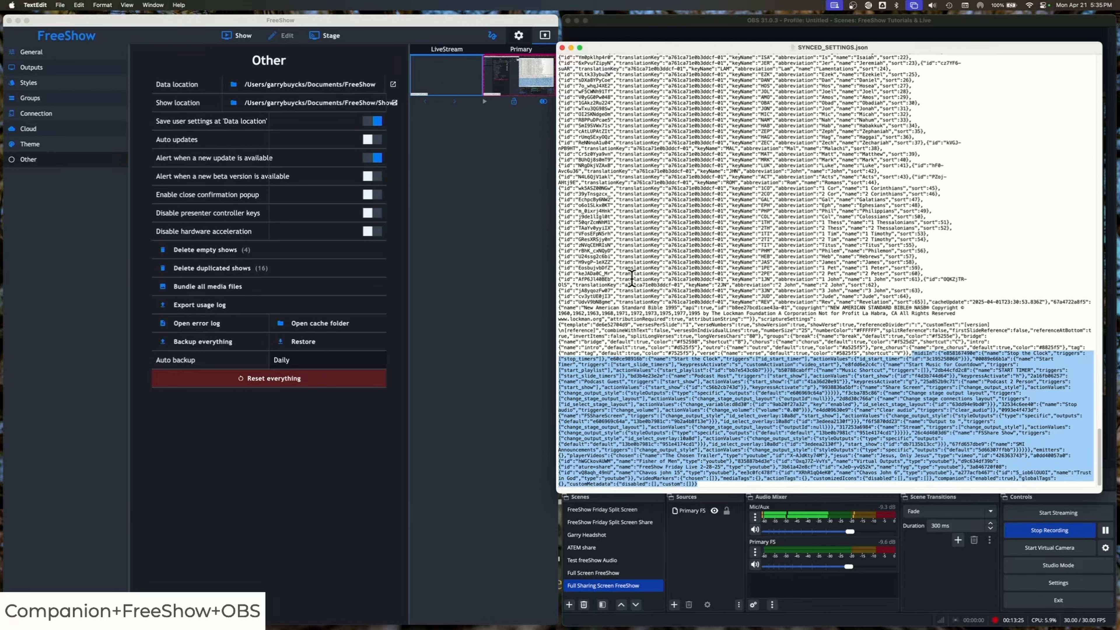
Return to FreeShow's Show view and inspect the configuration of the Stop audio action, closing it without changes.
click(244, 43)
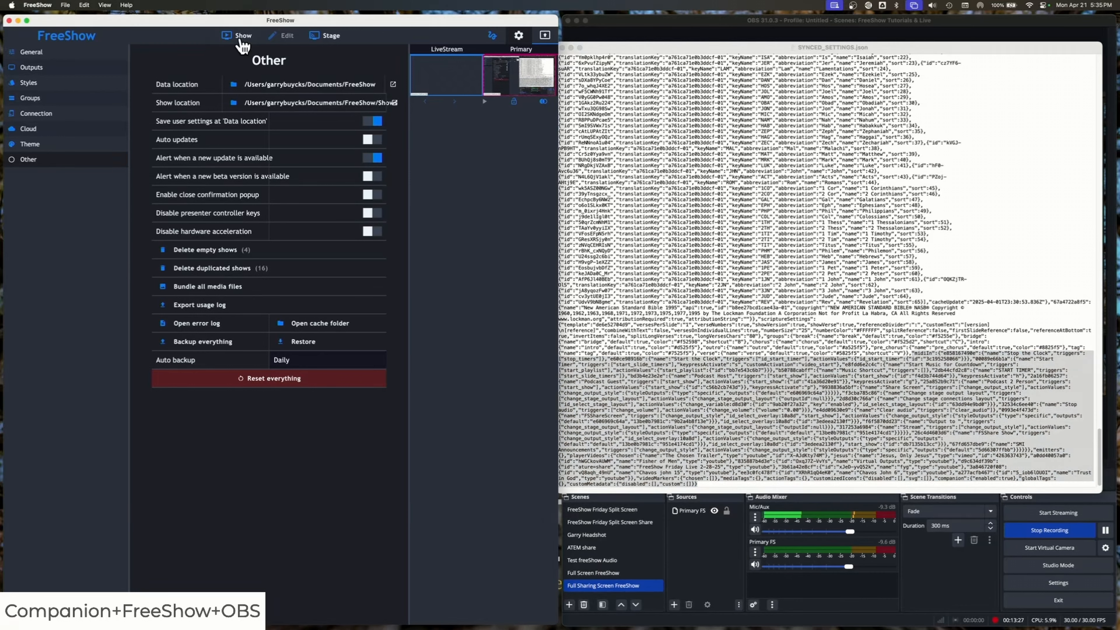
click(242, 39)
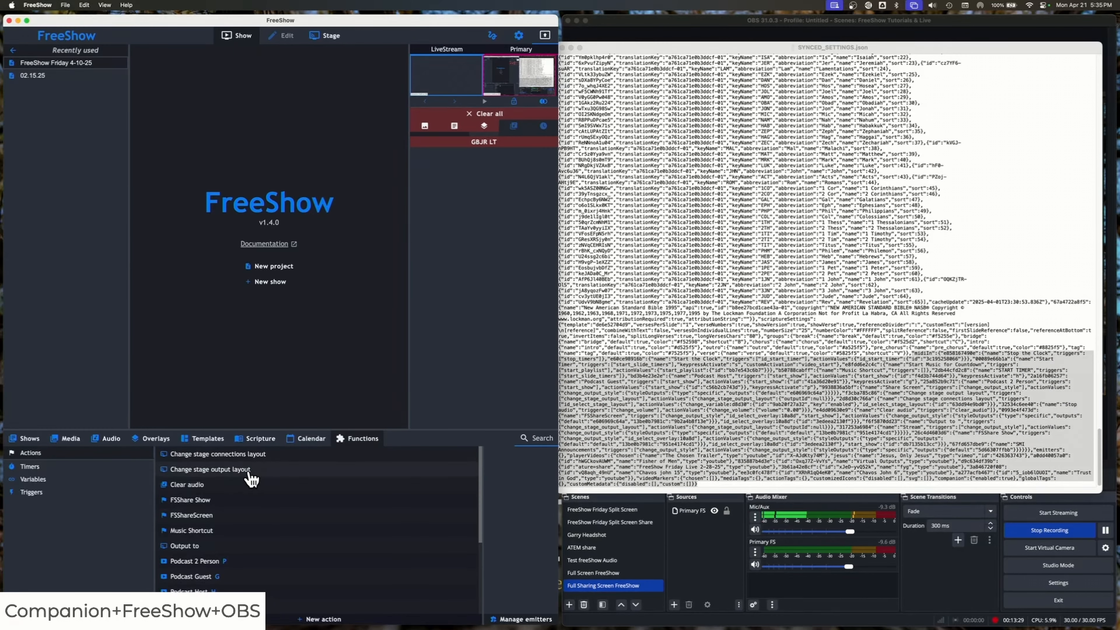
scroll(217, 515, down, 3)
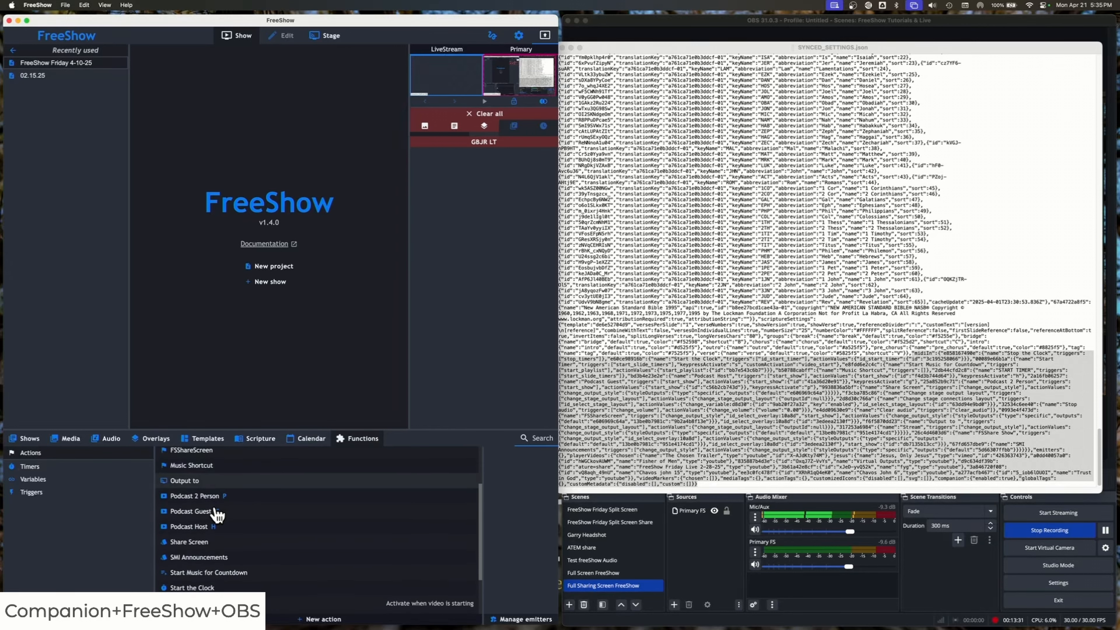
scroll(217, 515, down, 3)
scroll(217, 514, down, 1)
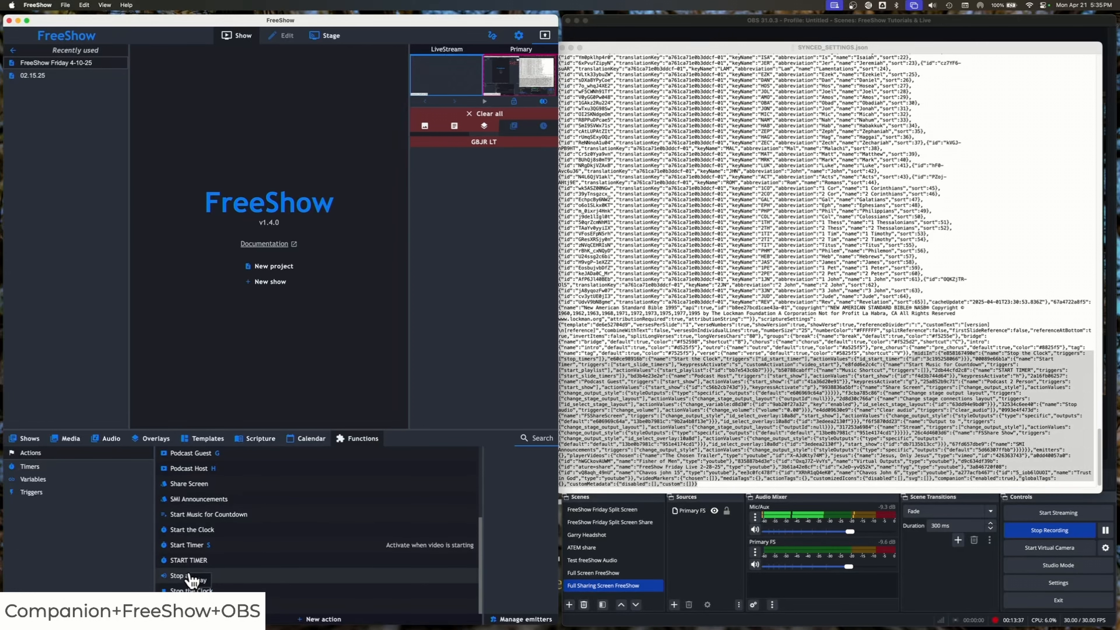
right_click(191, 577)
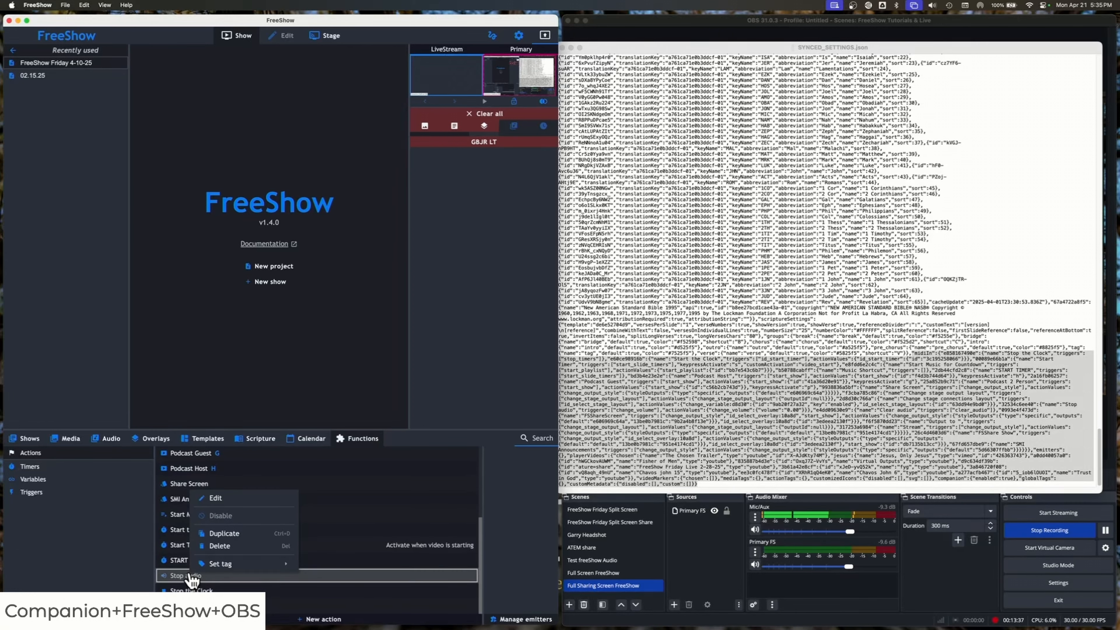
click(234, 503)
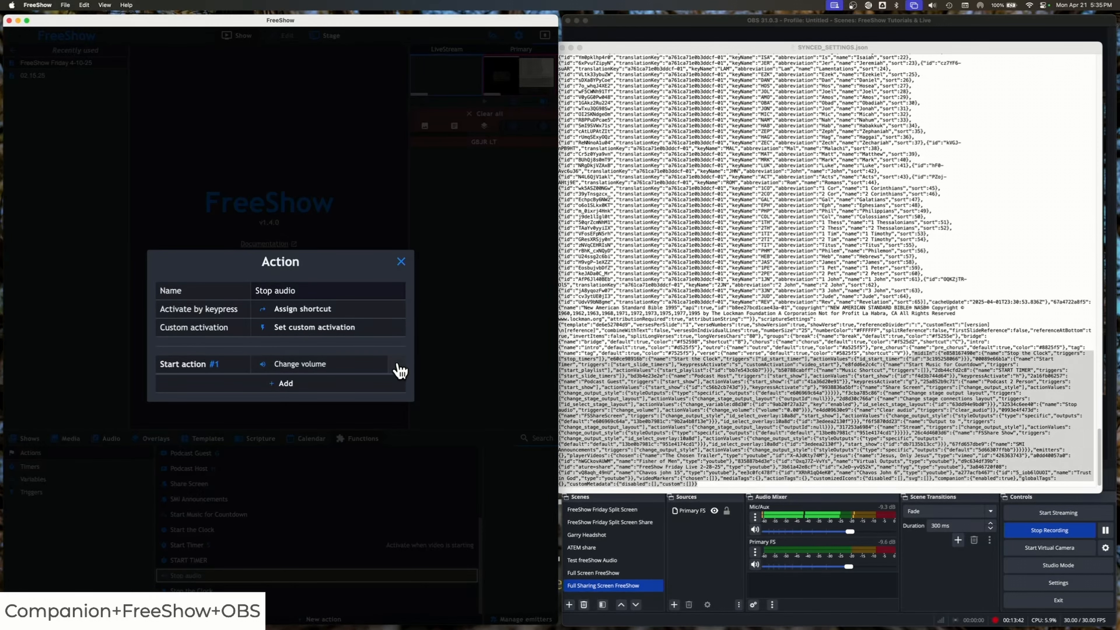
click(401, 261)
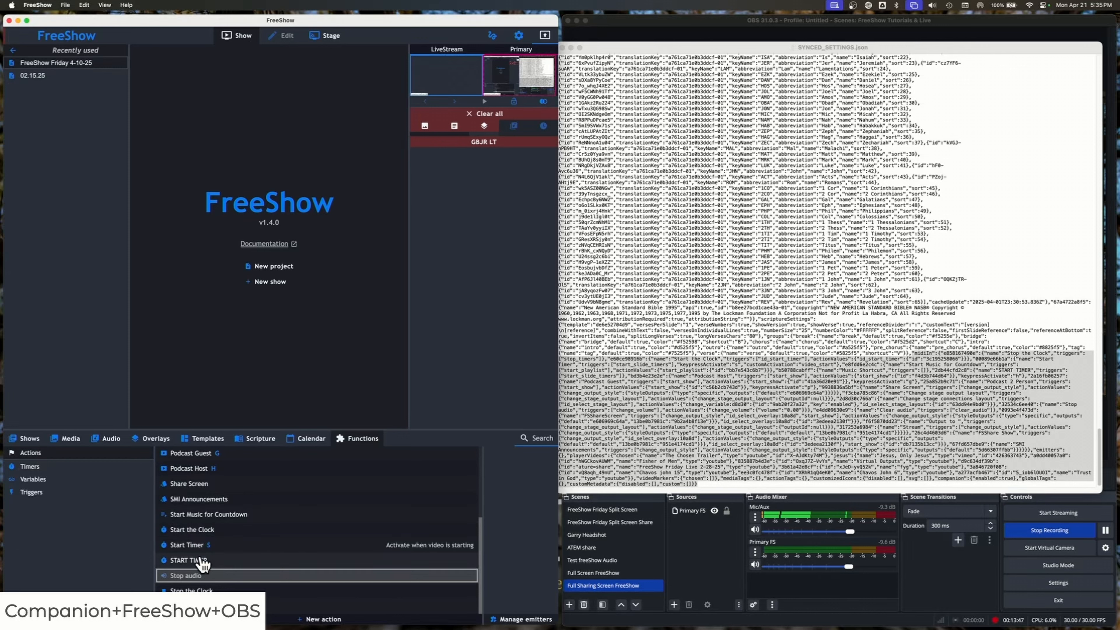
Inspect the configuration of the Clear audio action and close it without changes.
scroll(201, 552, up, 3)
scroll(201, 563, up, 3)
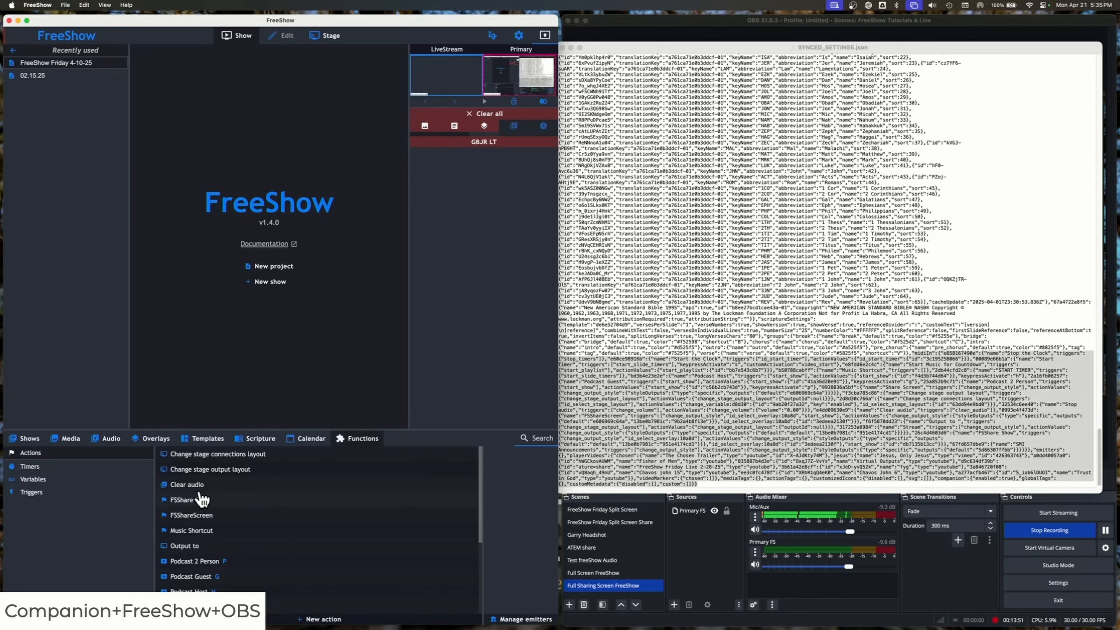
right_click(195, 484)
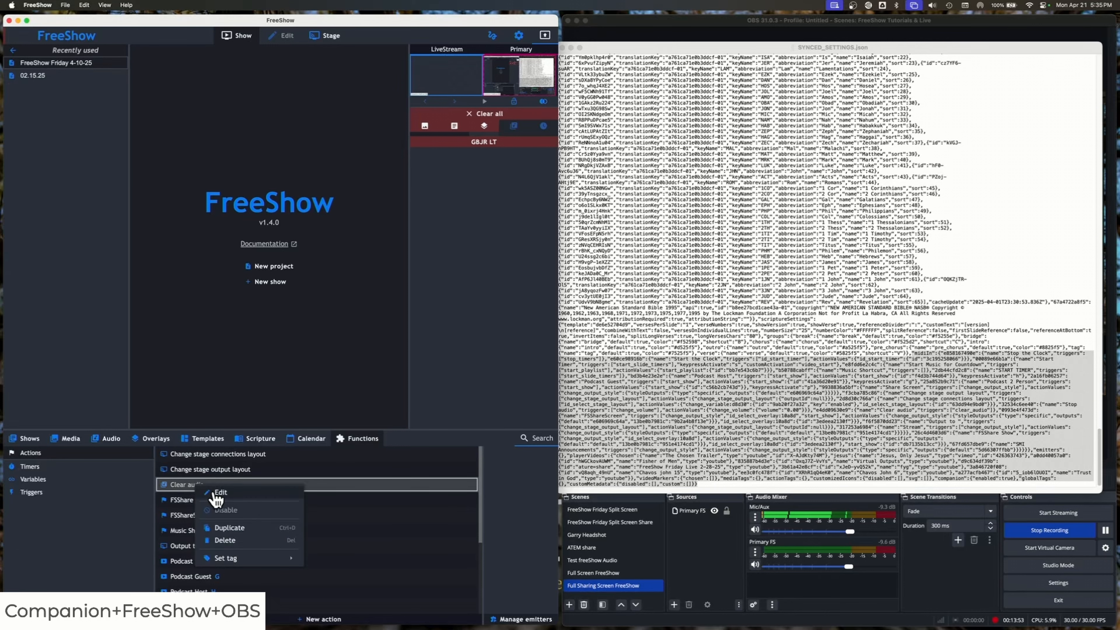
click(216, 494)
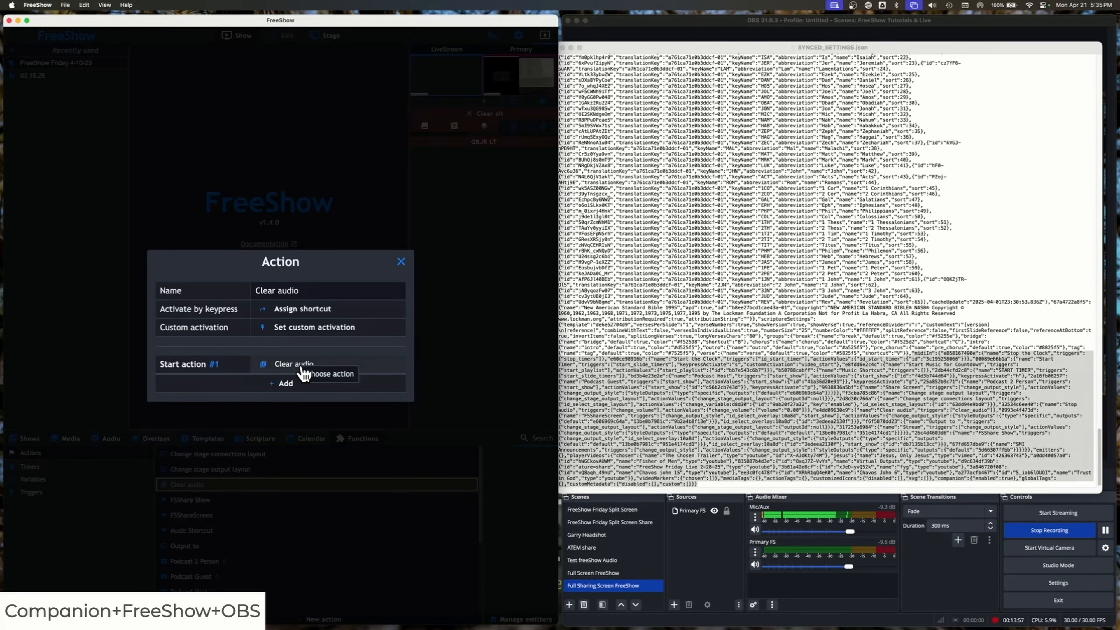
click(400, 261)
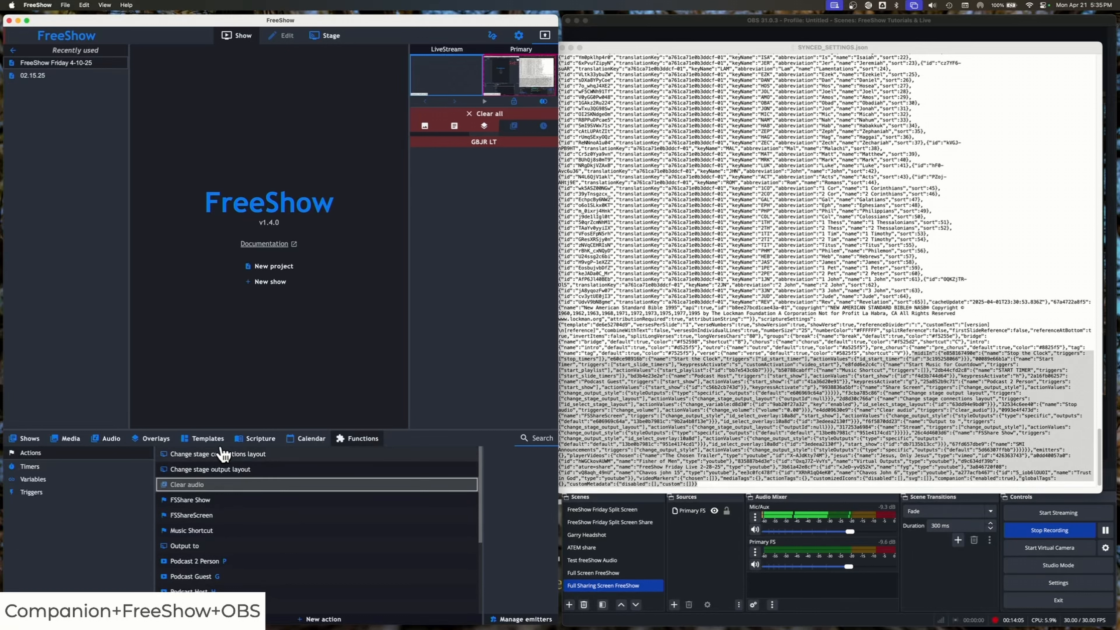
Play BalloonPlanet - Gameface from the New Beats playlist and lower FreeShow's audio volume to 9%.
click(105, 439)
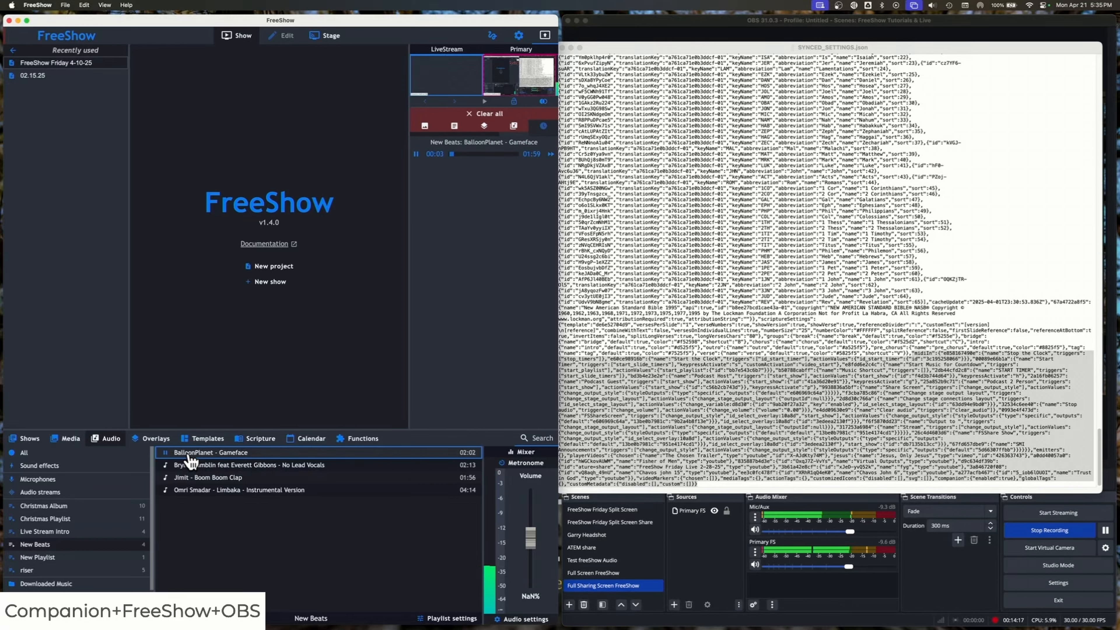
click(529, 544)
drag(530, 552, 534, 579)
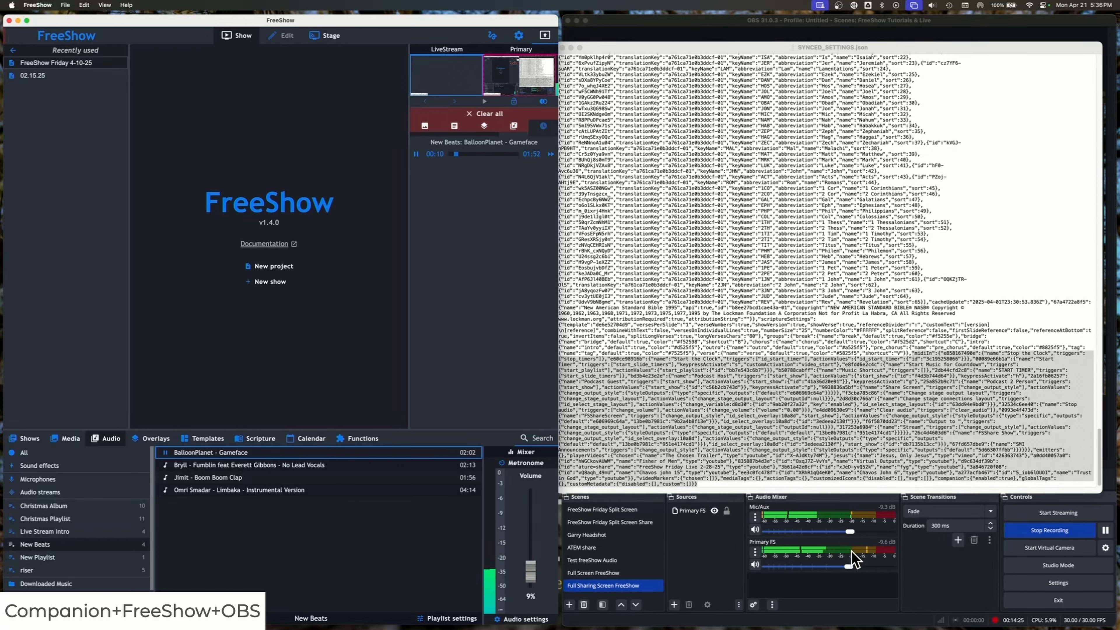
Lower the Primary FS audio level in OBS to about -43.5 dB and pause BalloonPlanet - Gameface in FreeShow.
drag(848, 566, 801, 573)
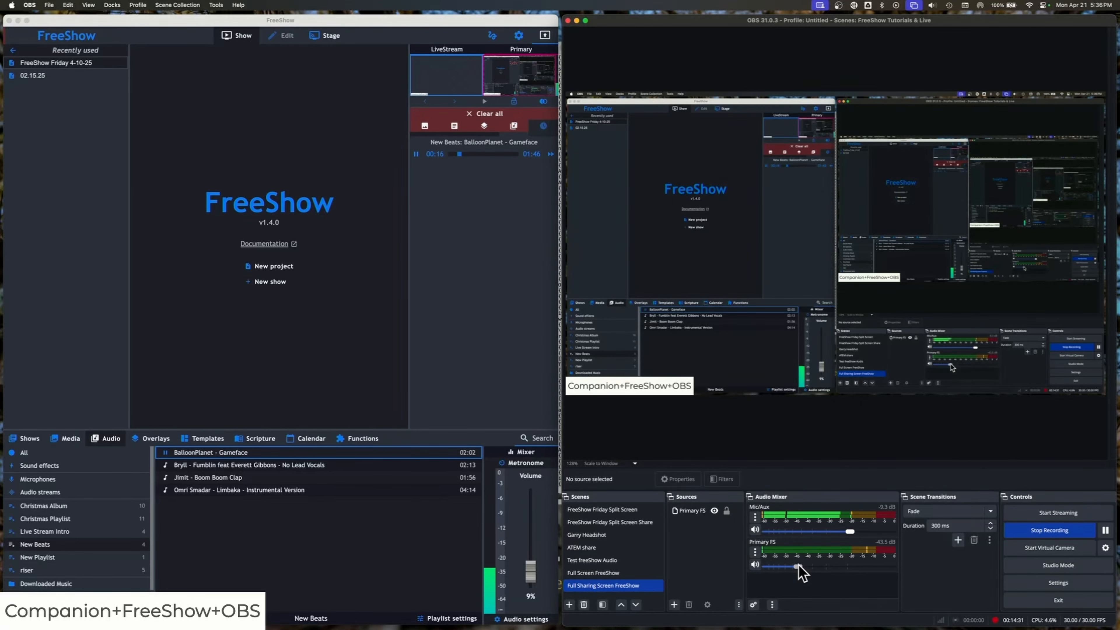
click(578, 547)
click(165, 456)
click(166, 454)
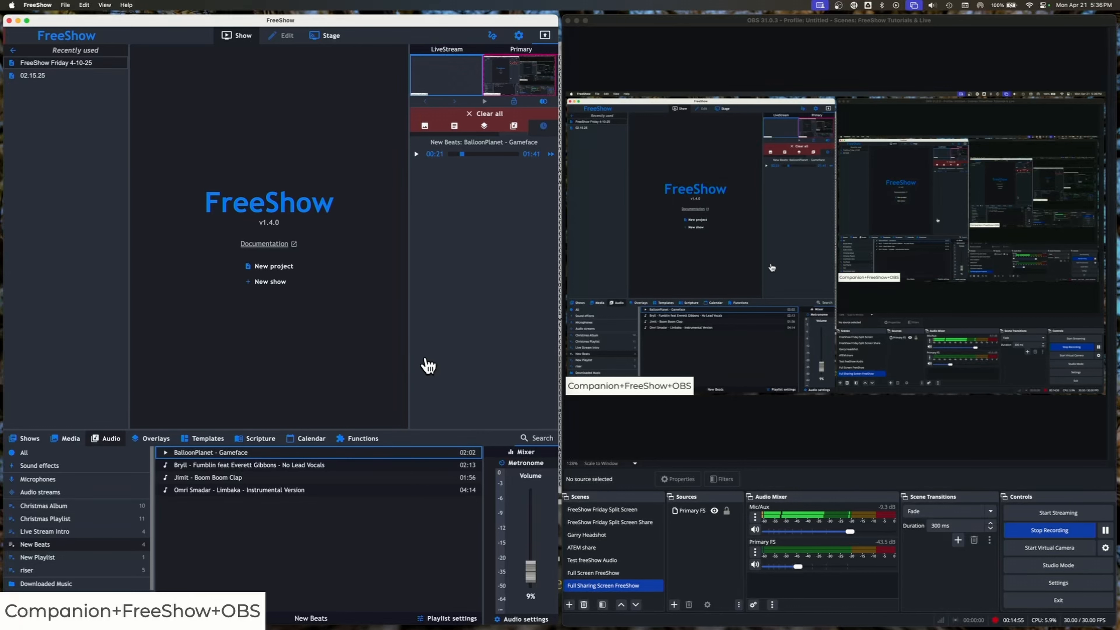
Switch to SYNCED_SETTINGS.json, search it for "clear audio" and select the Clear audio action's ID with its quotation marks.
key(super+Tab)
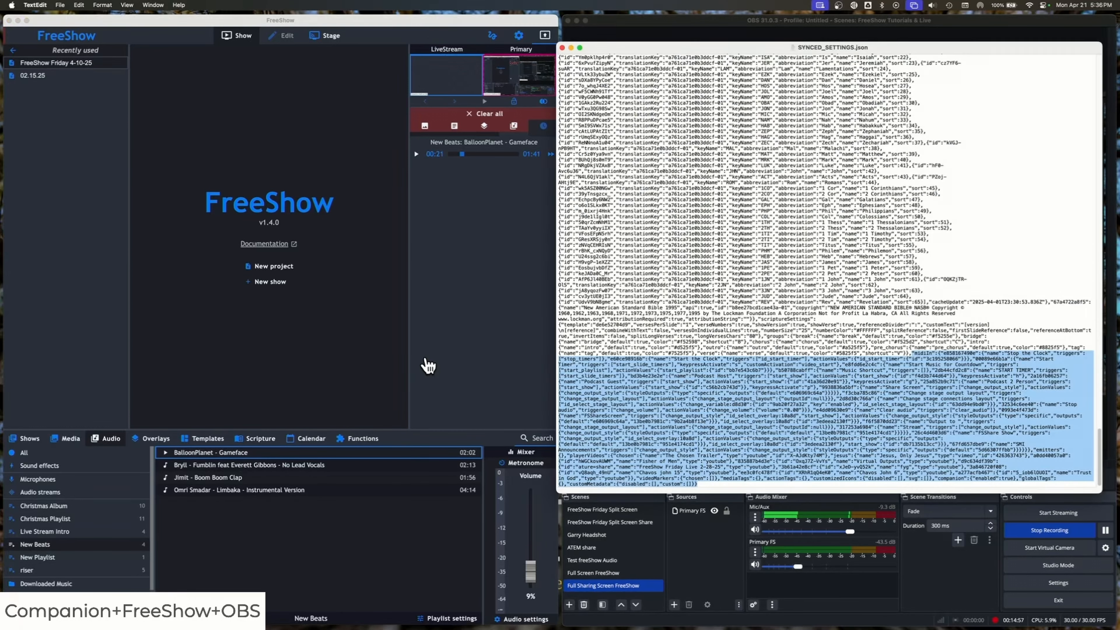
click(660, 56)
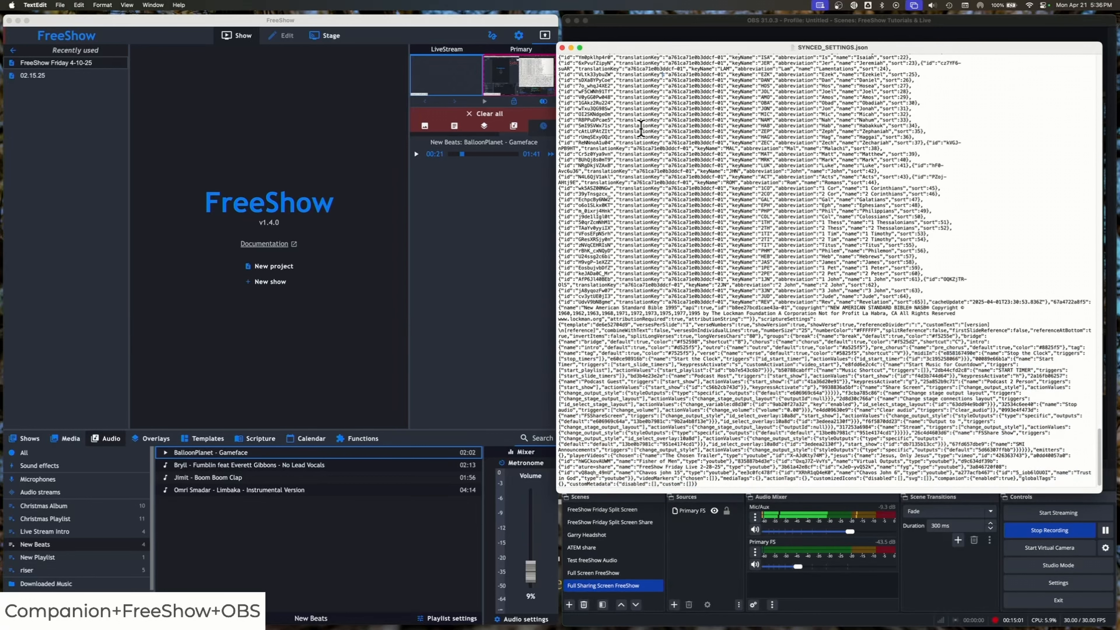
key(super+f)
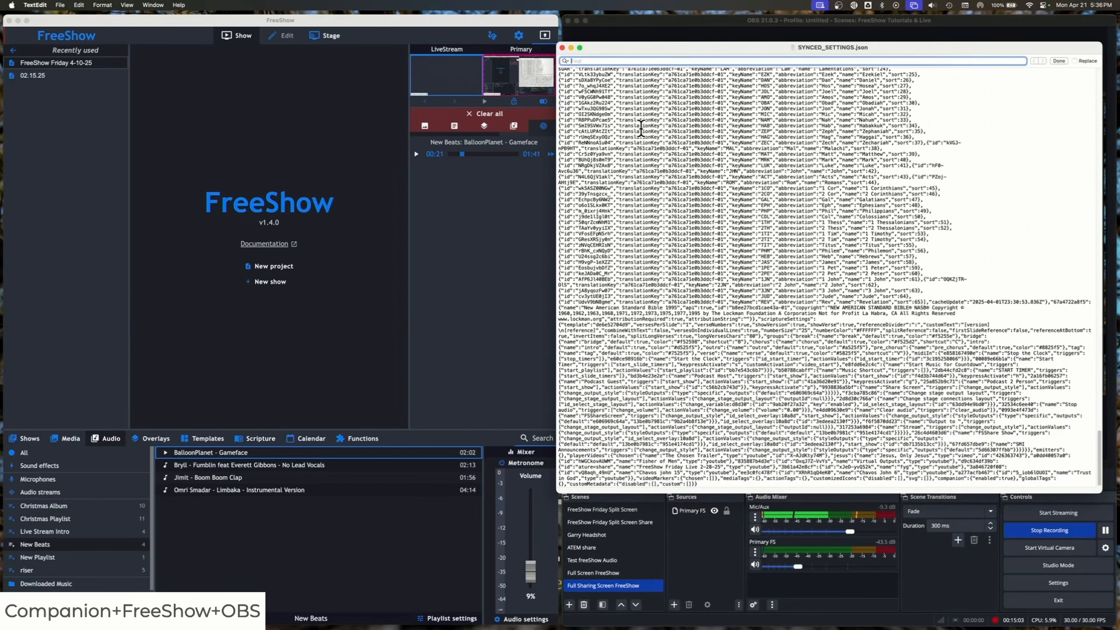
text(clear audio)
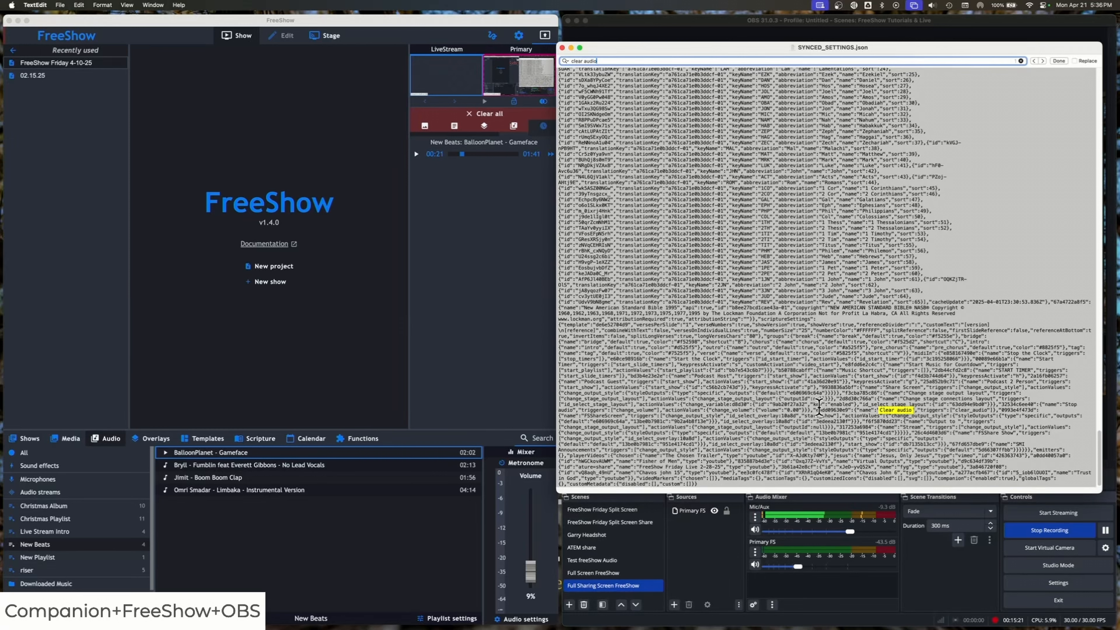
drag(813, 409, 847, 409)
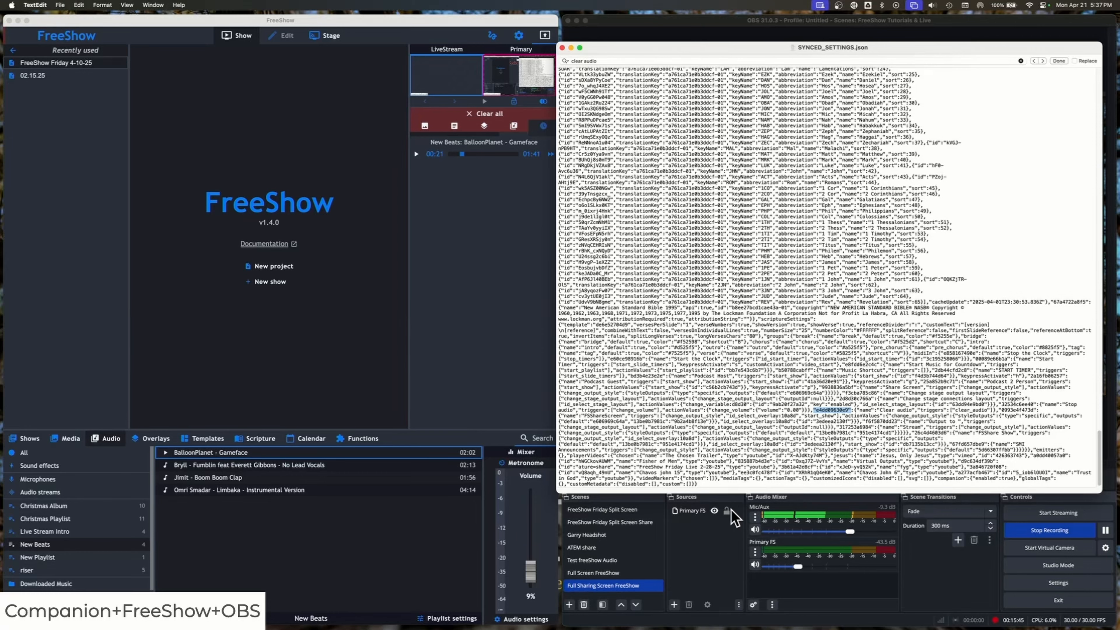
Switch to Bitfocus Companion and create a button in empty slot 2/4 of the FreeShow Friday page, labelled Clear Audio.
key(ctrl+Right)
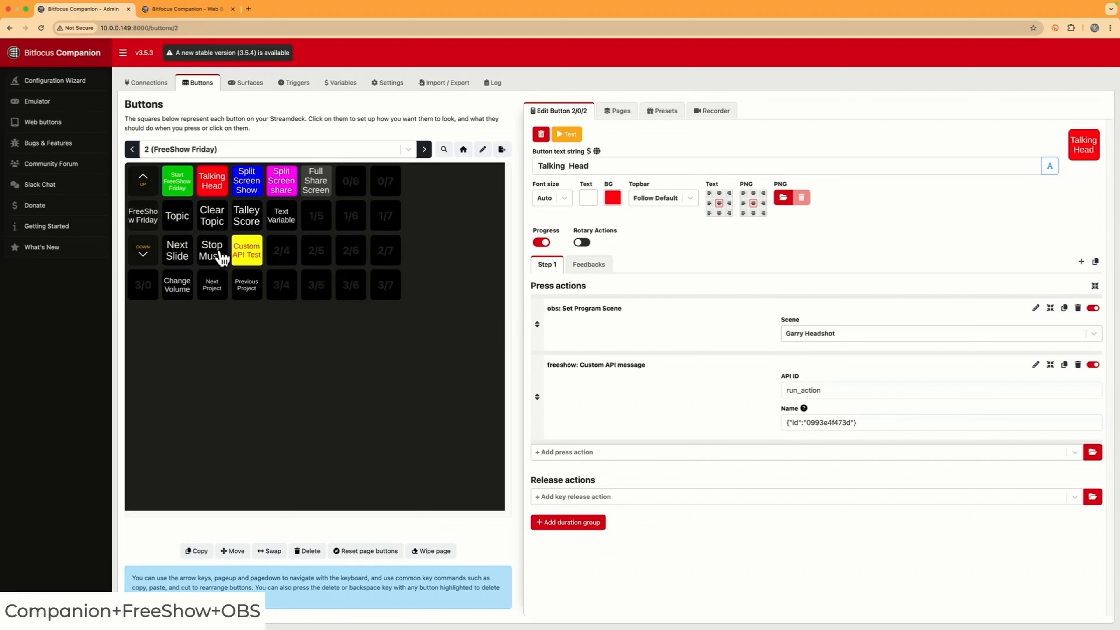
click(285, 255)
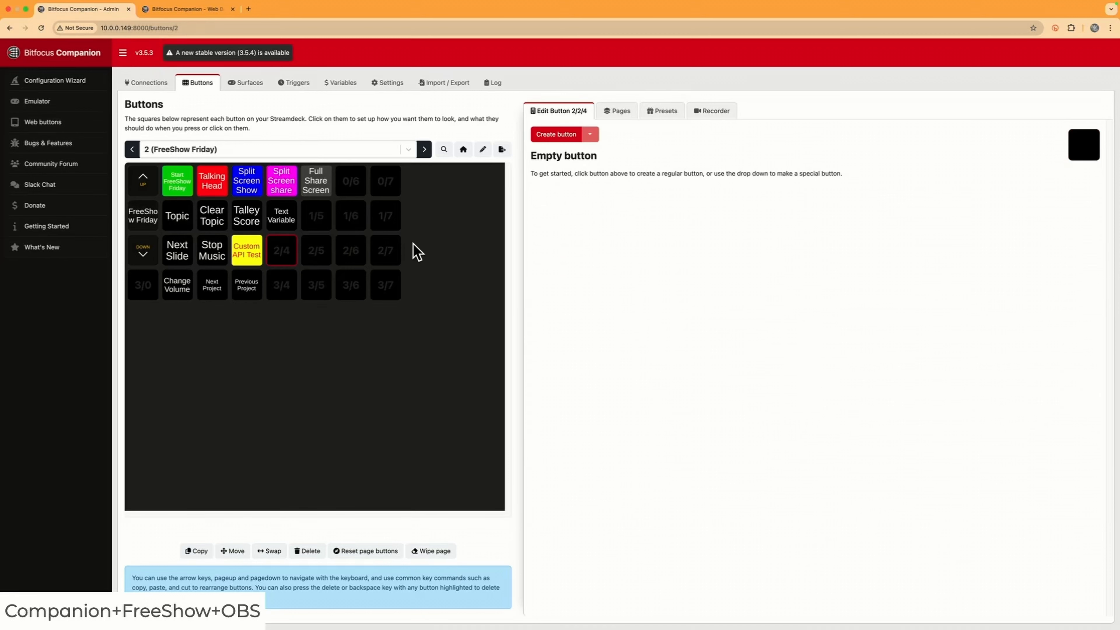
click(556, 134)
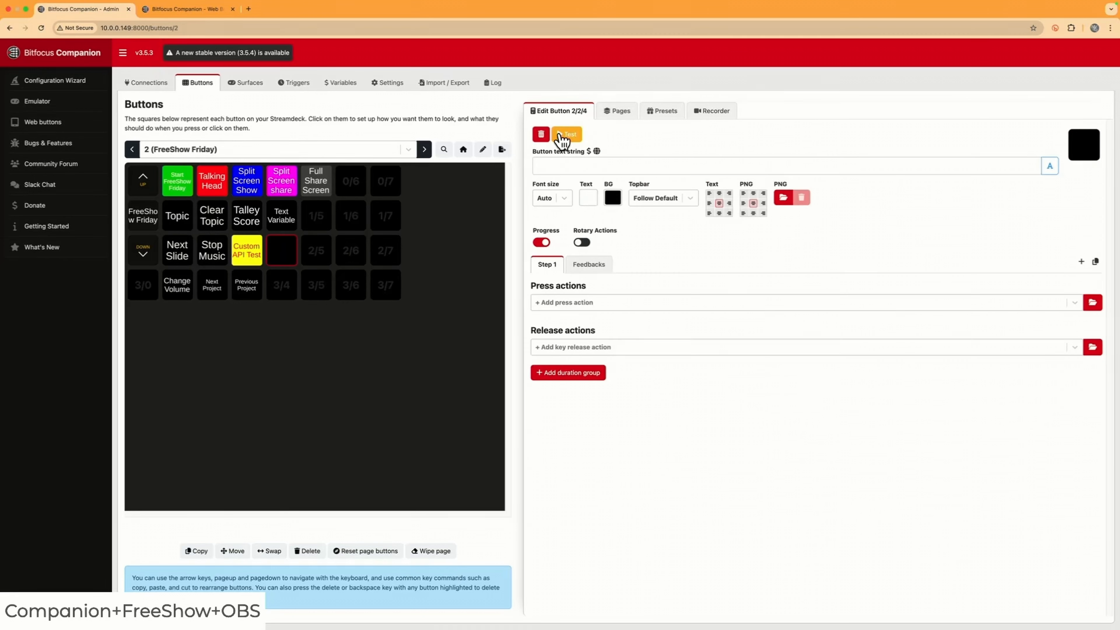
click(569, 164)
text(Clear Audio)
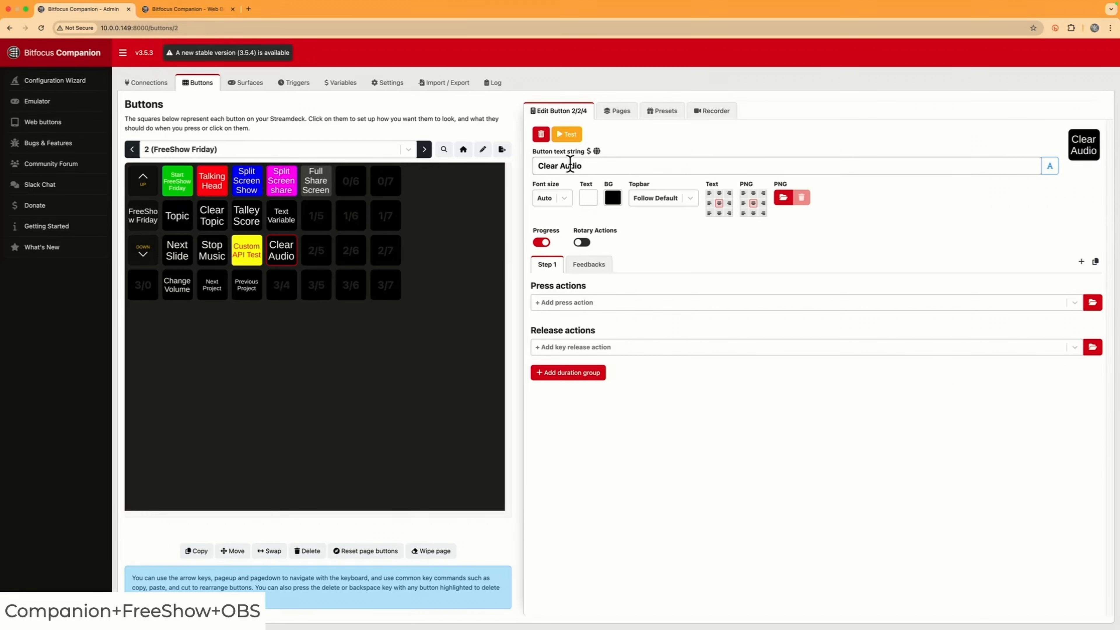
Add freeshow's Custom API message as a press action on the Clear Audio button.
click(601, 305)
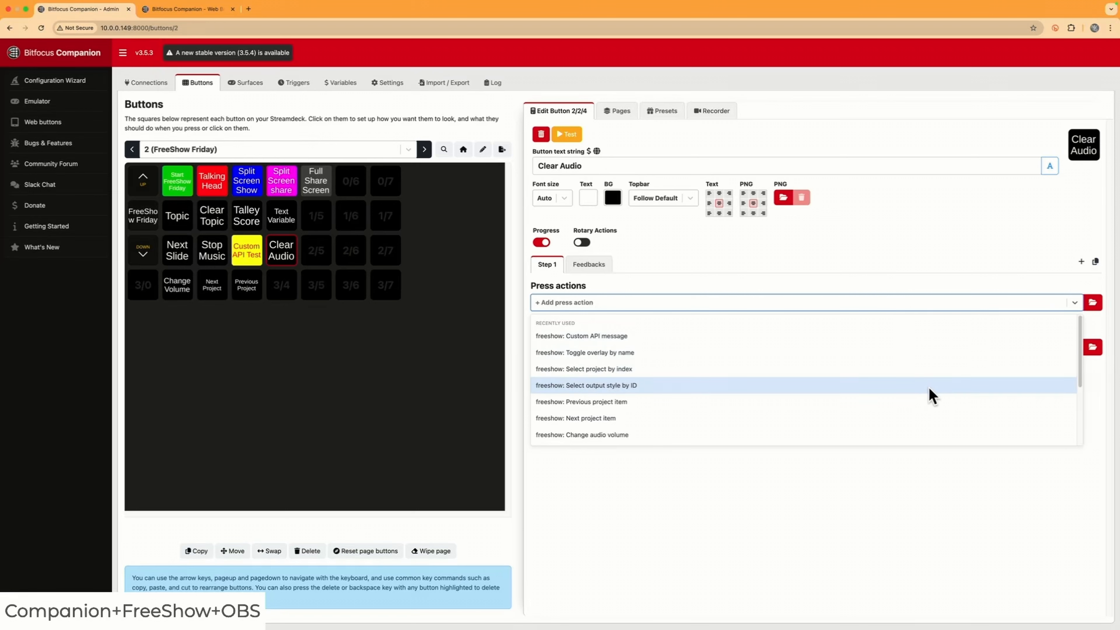
click(1092, 302)
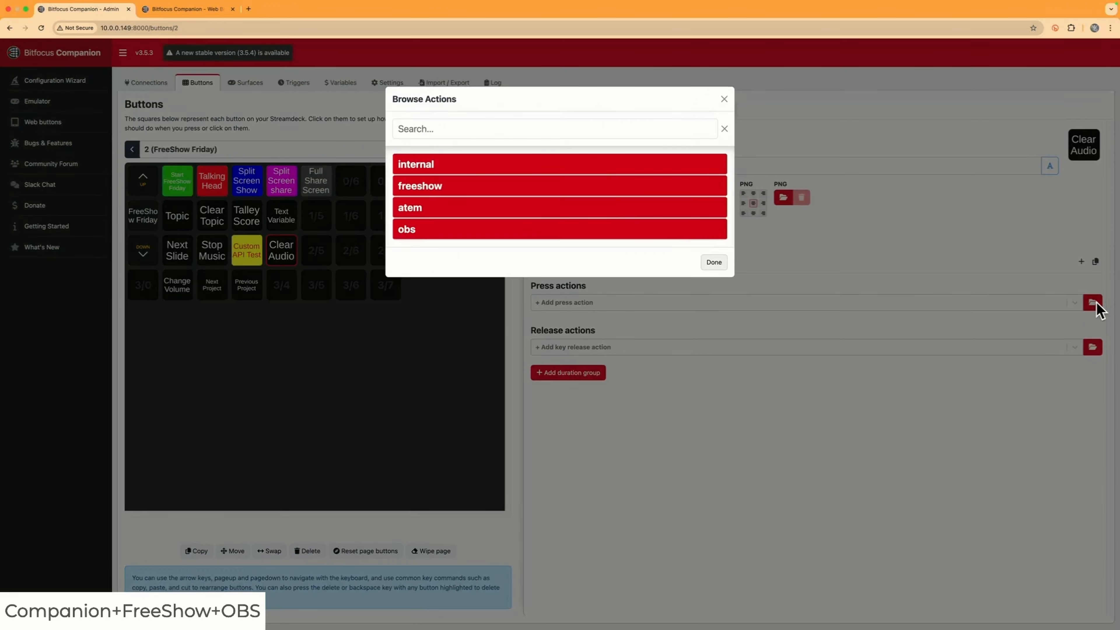
click(614, 189)
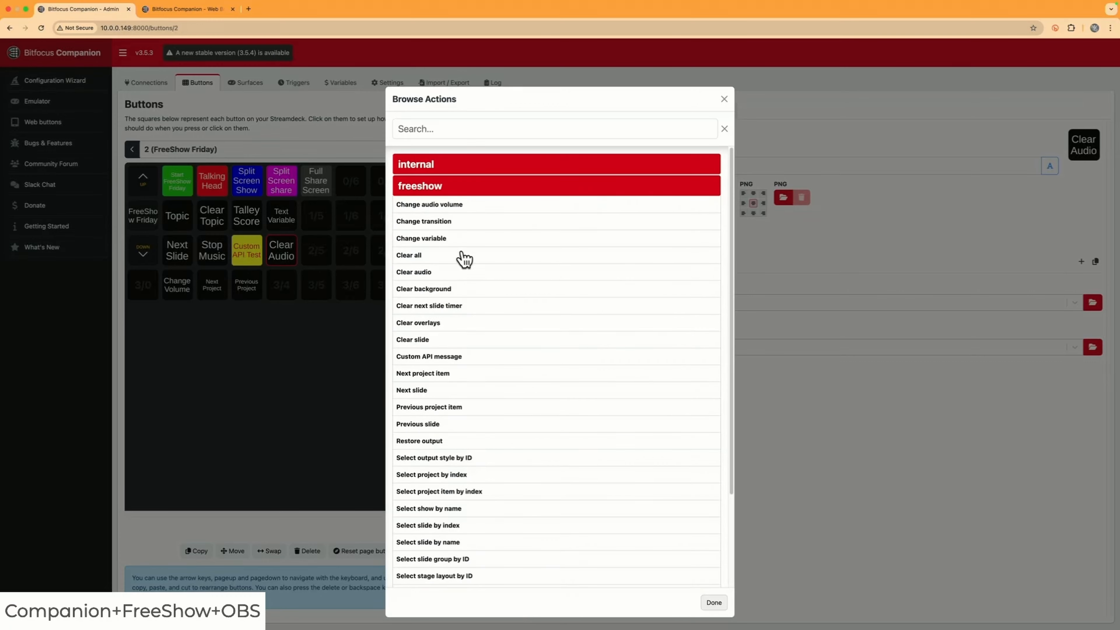
click(433, 360)
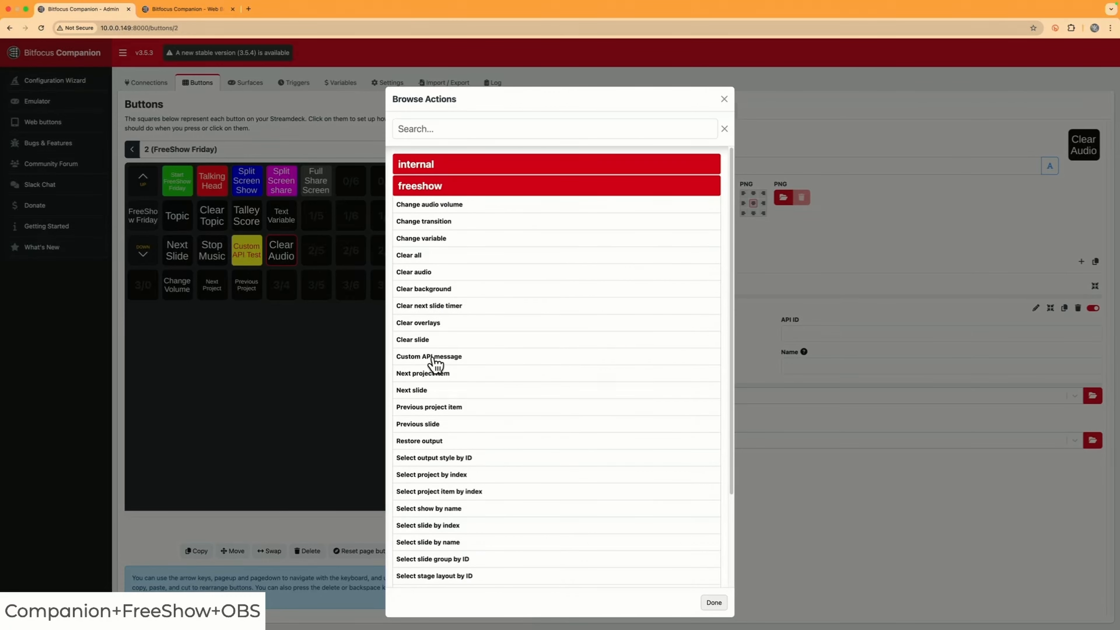
click(714, 603)
click(805, 332)
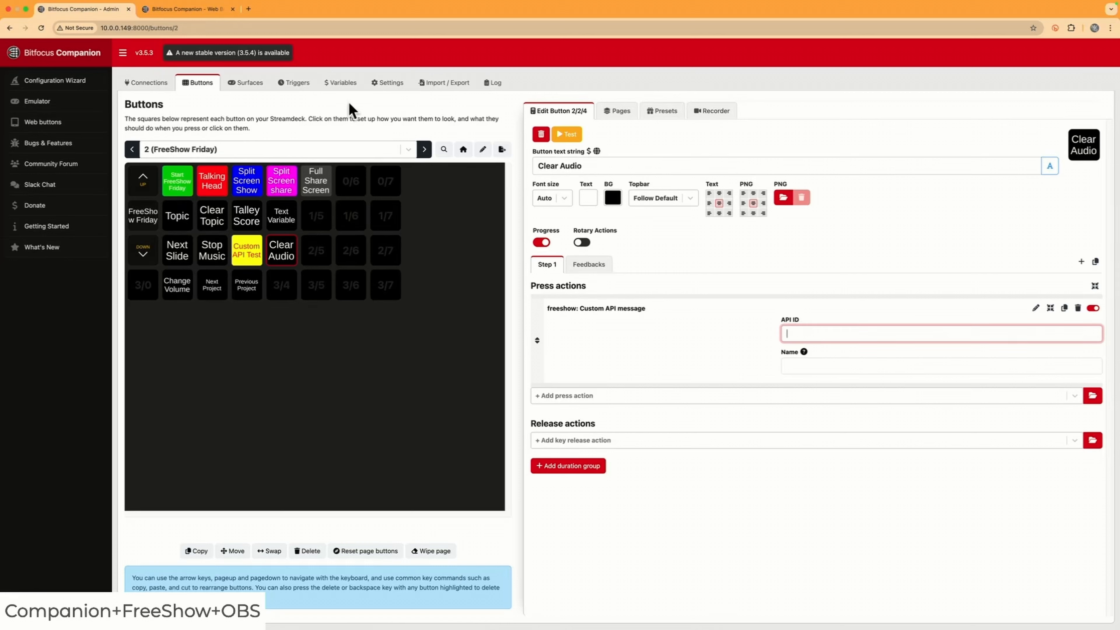
Open the FreeShow website in a new browser tab and go to the FreeShow API documentation through its resources.
click(248, 10)
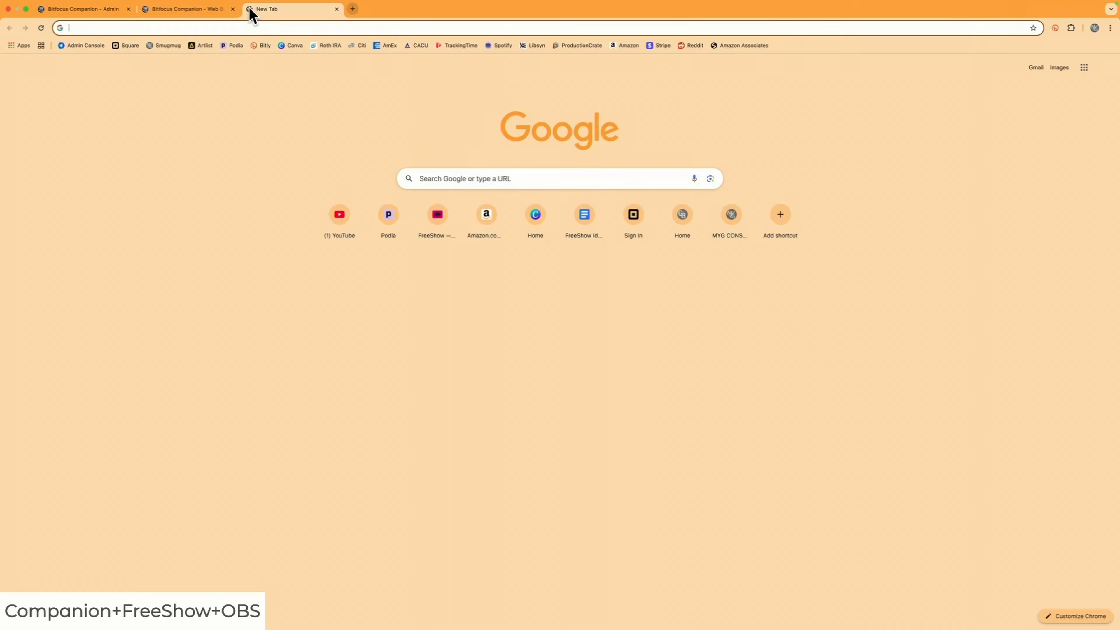
click(425, 220)
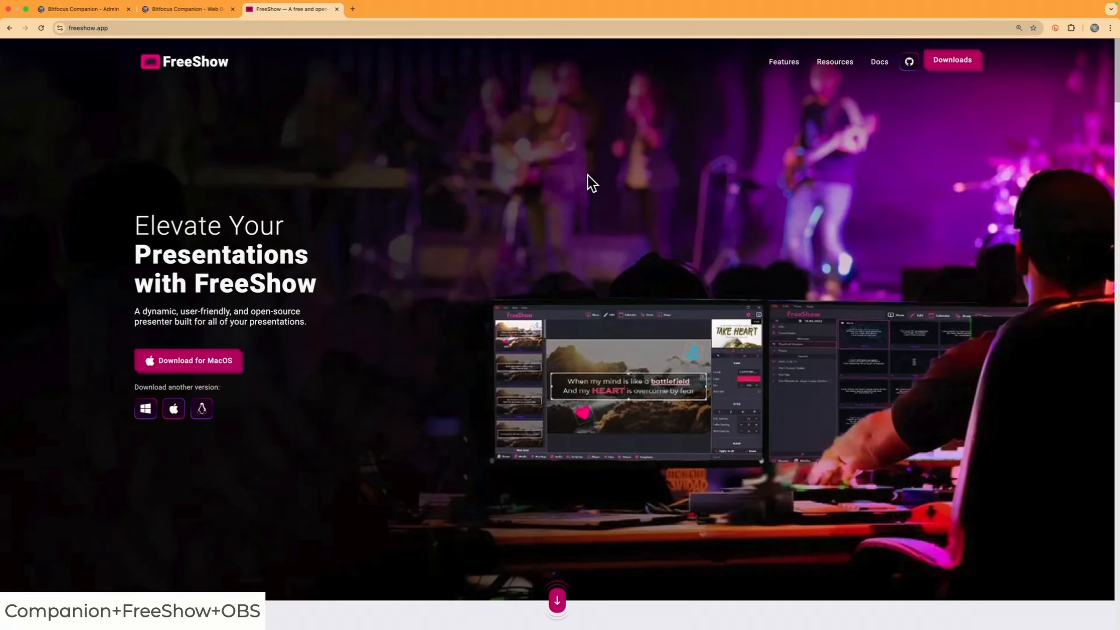
click(838, 68)
scroll(604, 307, down, 10)
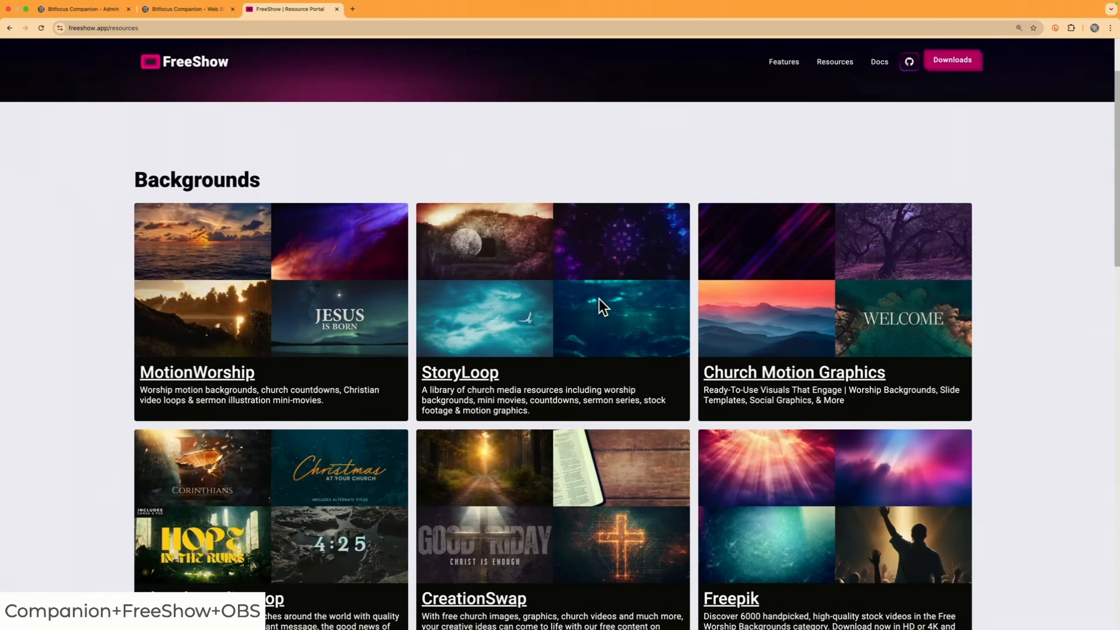
scroll(603, 308, down, 7)
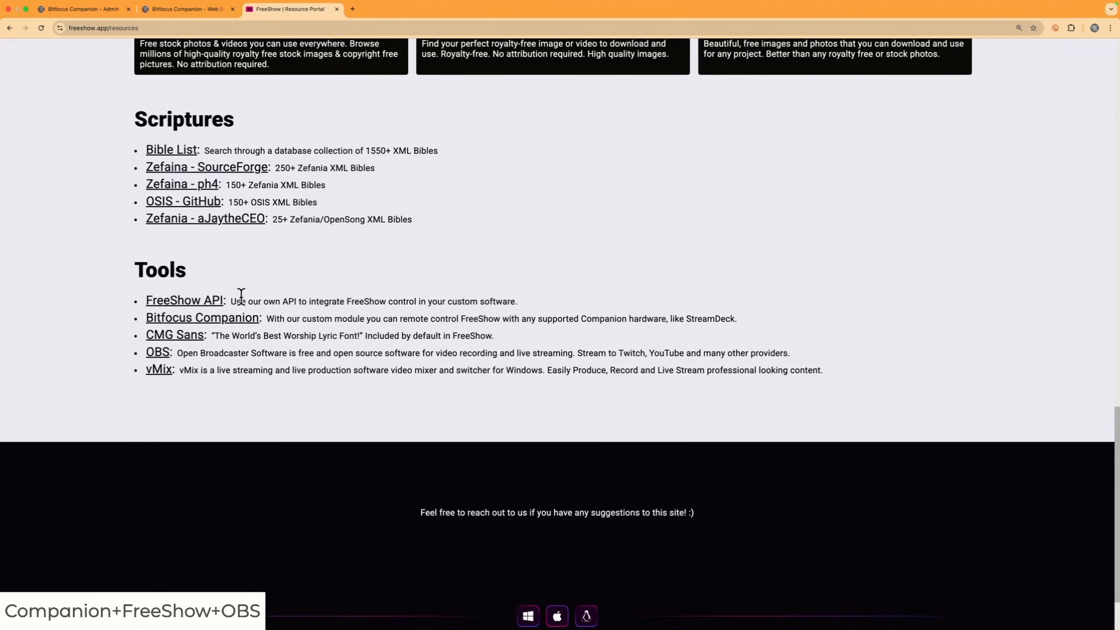
click(193, 303)
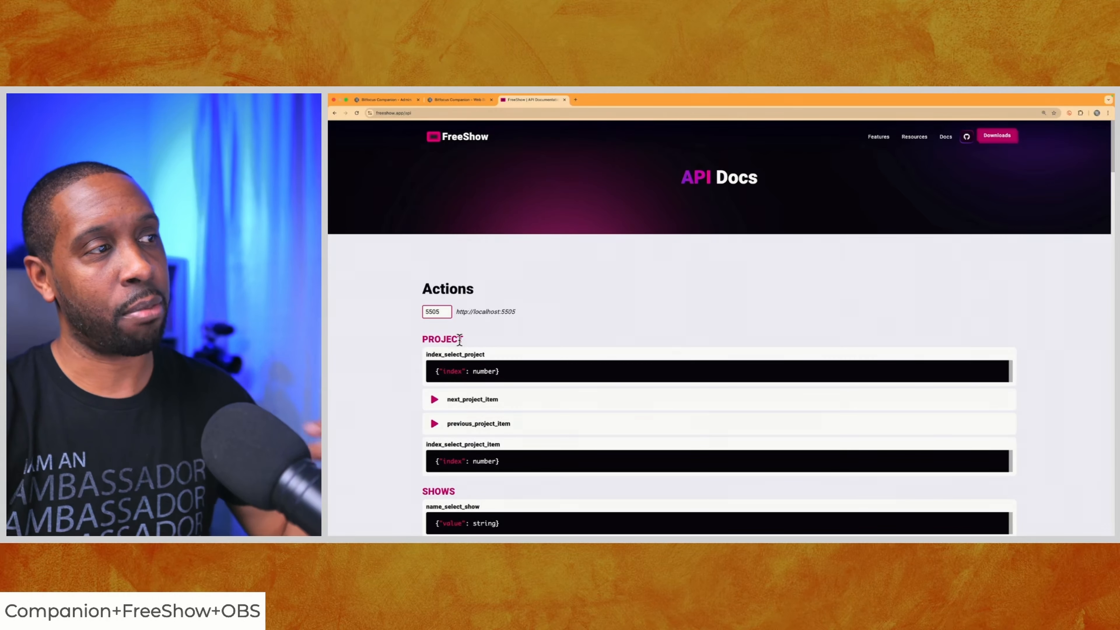
Look through the API actions to find run_action and its parameter format in the Other section.
scroll(459, 340, down, 1)
scroll(459, 340, down, 5)
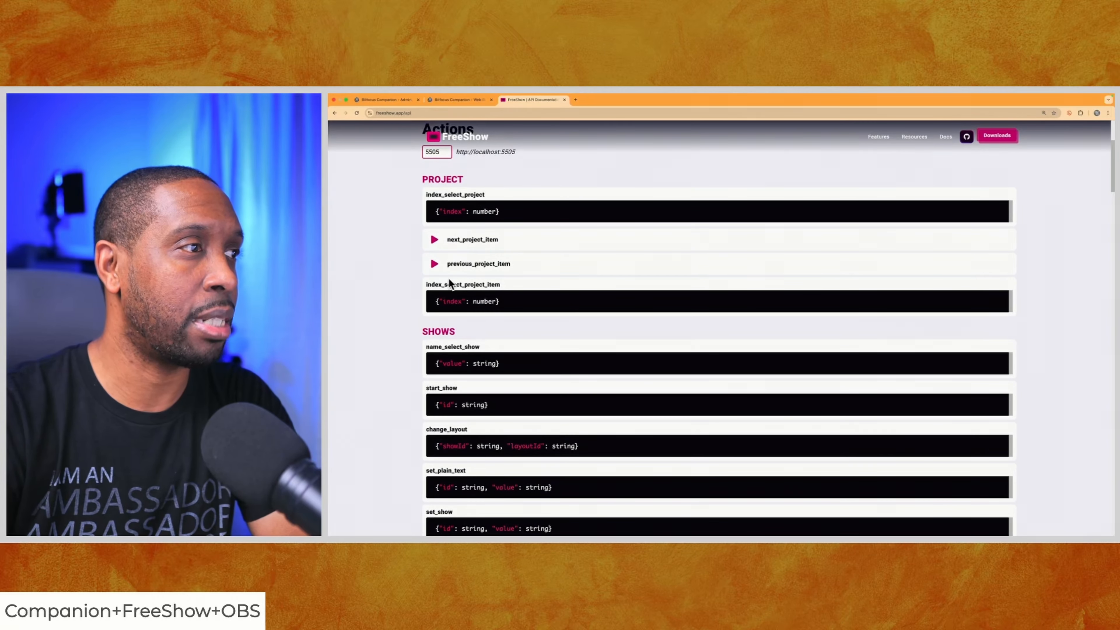
scroll(451, 319, down, 10)
scroll(450, 320, down, 8)
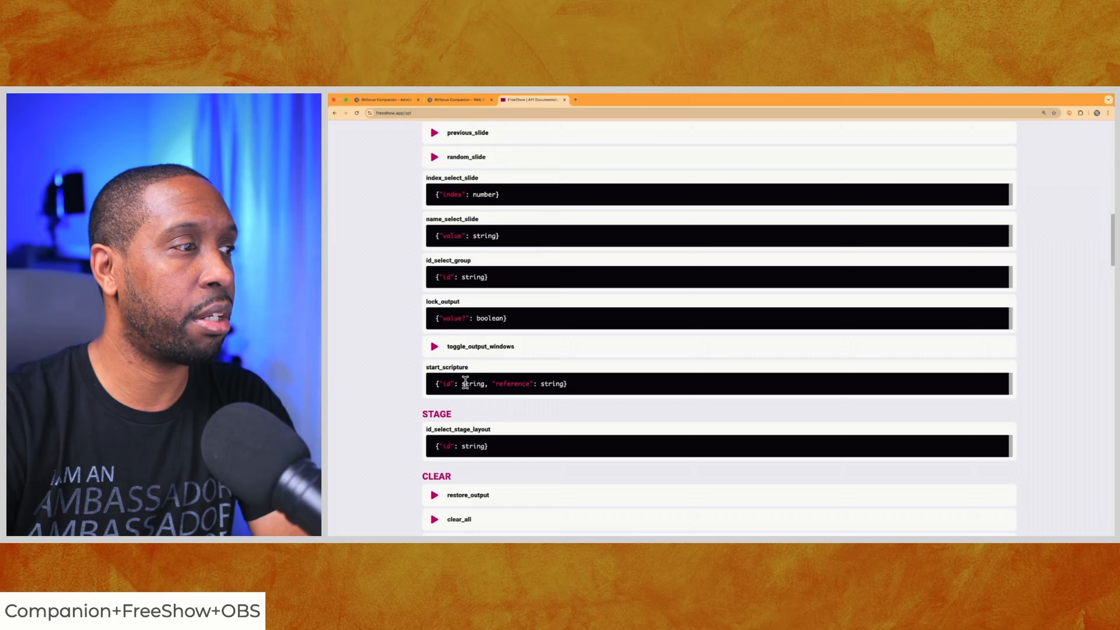
scroll(408, 402, down, 15)
scroll(408, 398, down, 13)
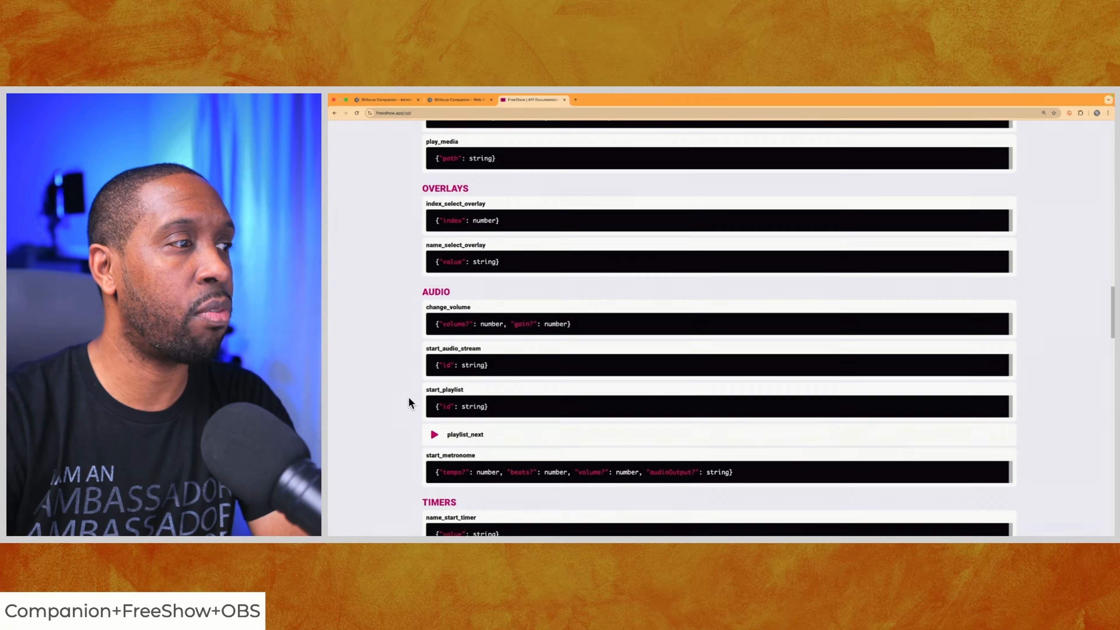
scroll(408, 398, down, 6)
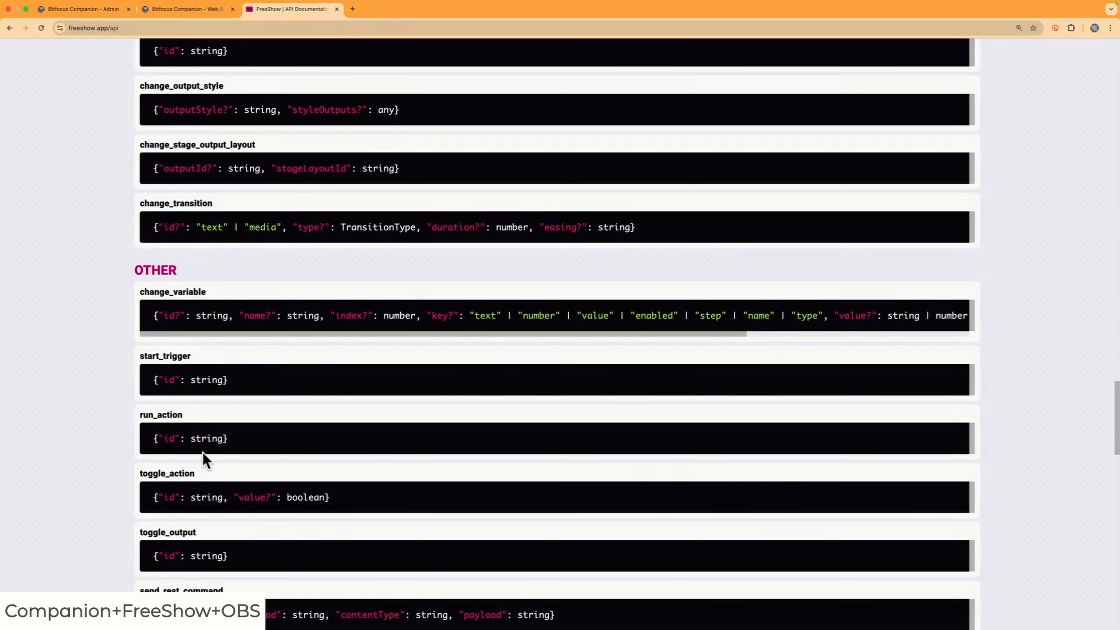
Return to Companion and set the API ID of the Clear Audio button's custom API message to run_action.
click(90, 13)
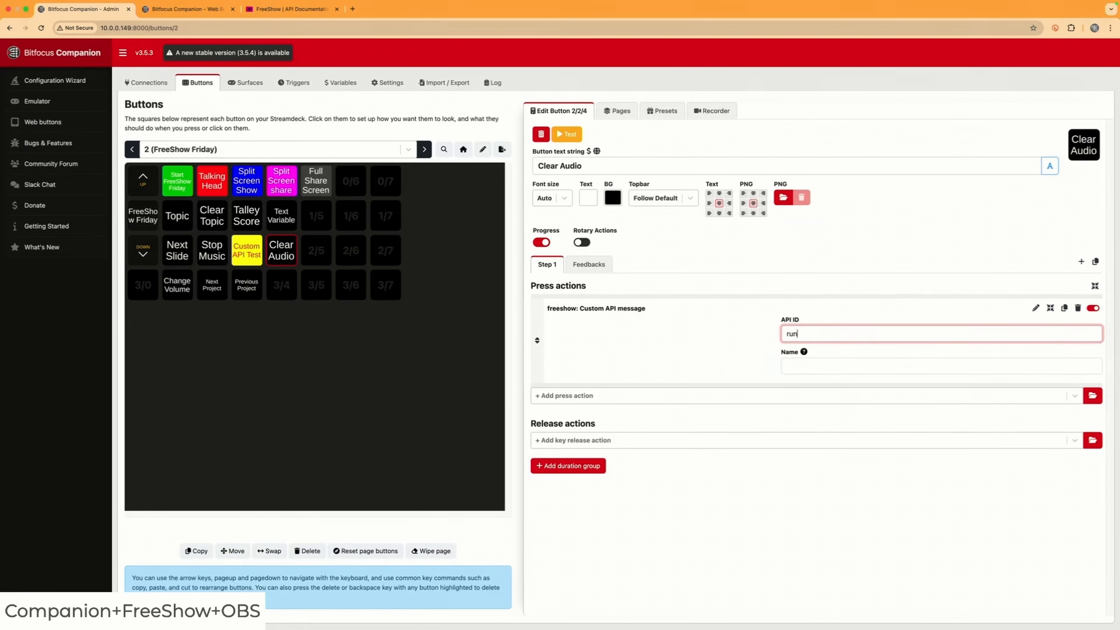
text(_action)
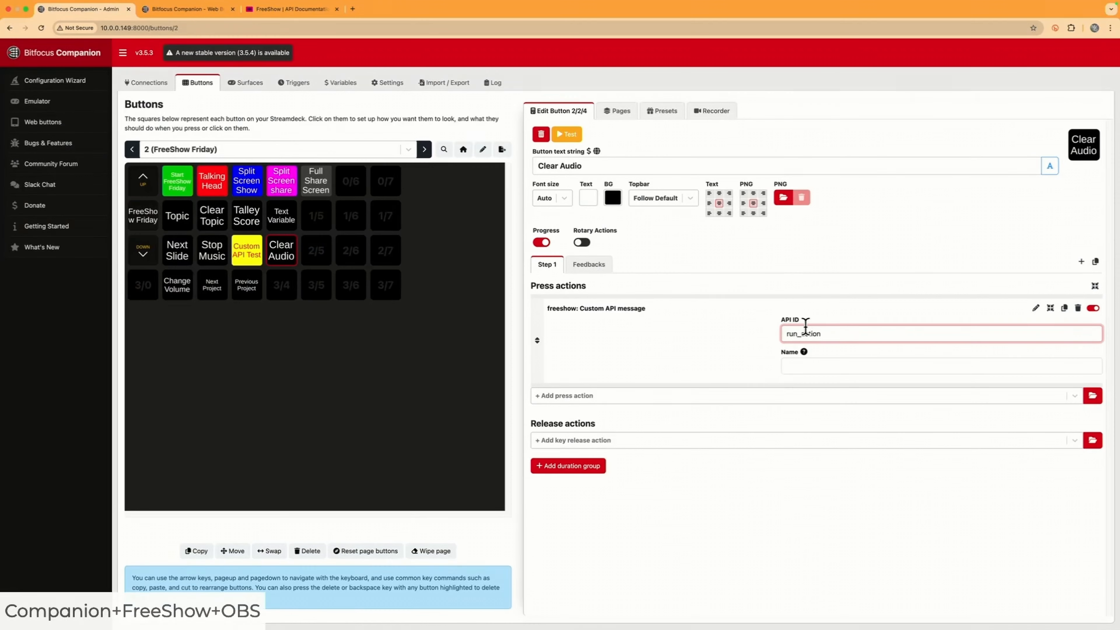
click(792, 365)
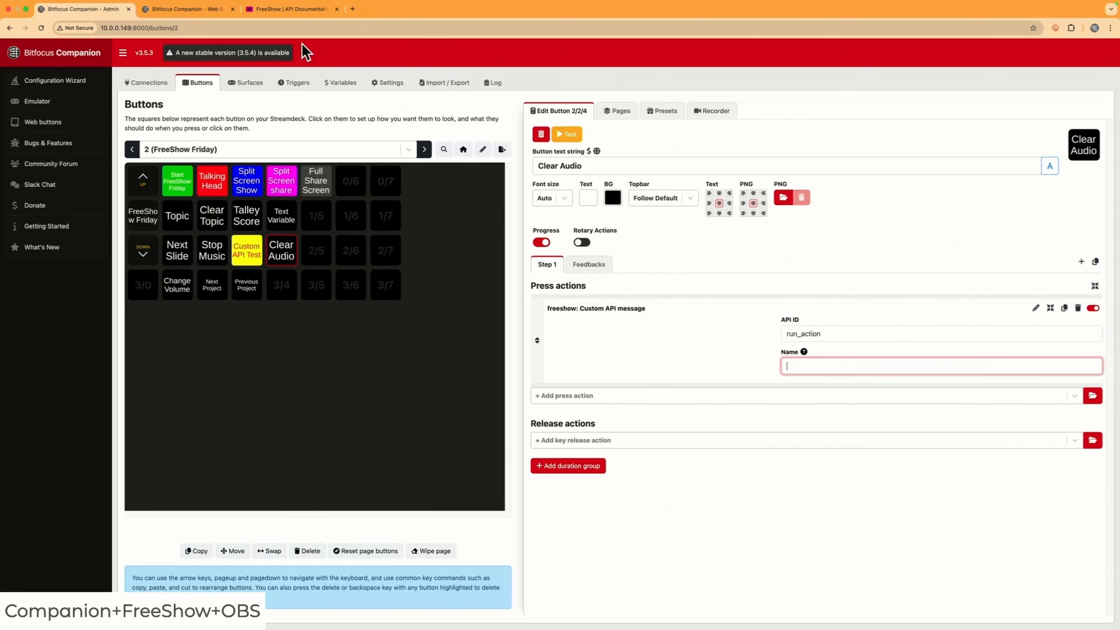
Copy the run_action parameter template {"id": string} from the API docs into the custom API message's Name field.
click(268, 10)
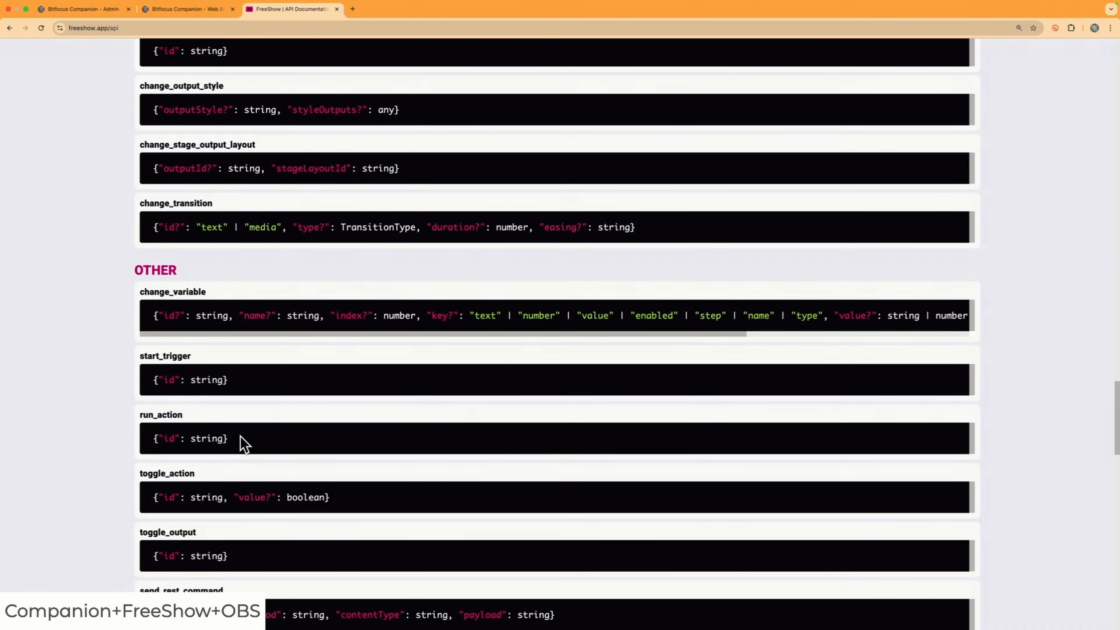
drag(242, 442, 148, 439)
key(super+c)
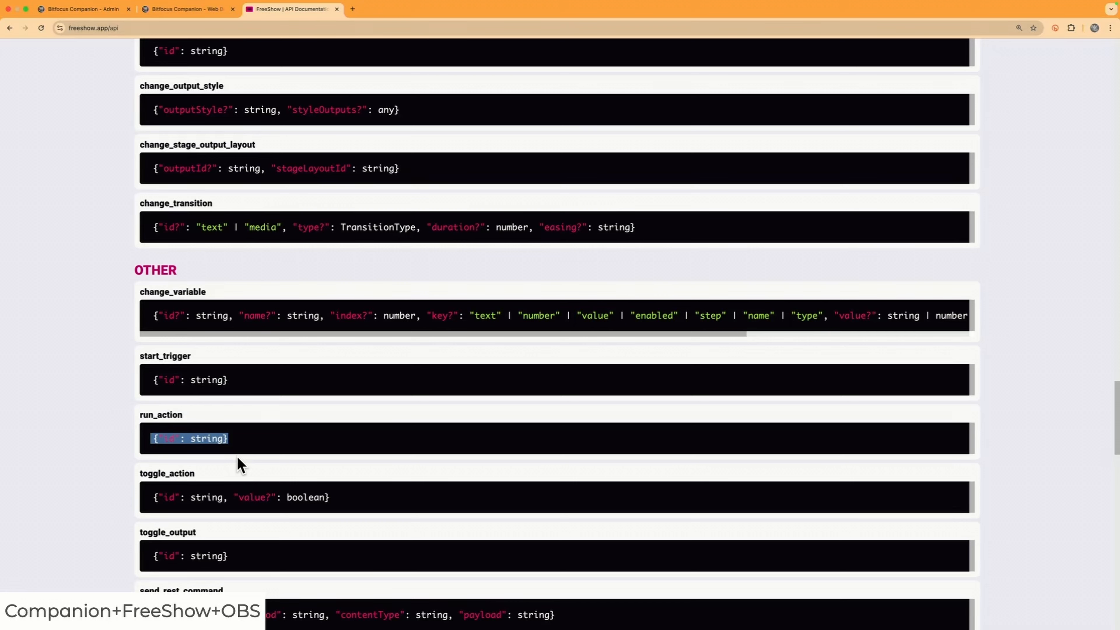
click(102, 10)
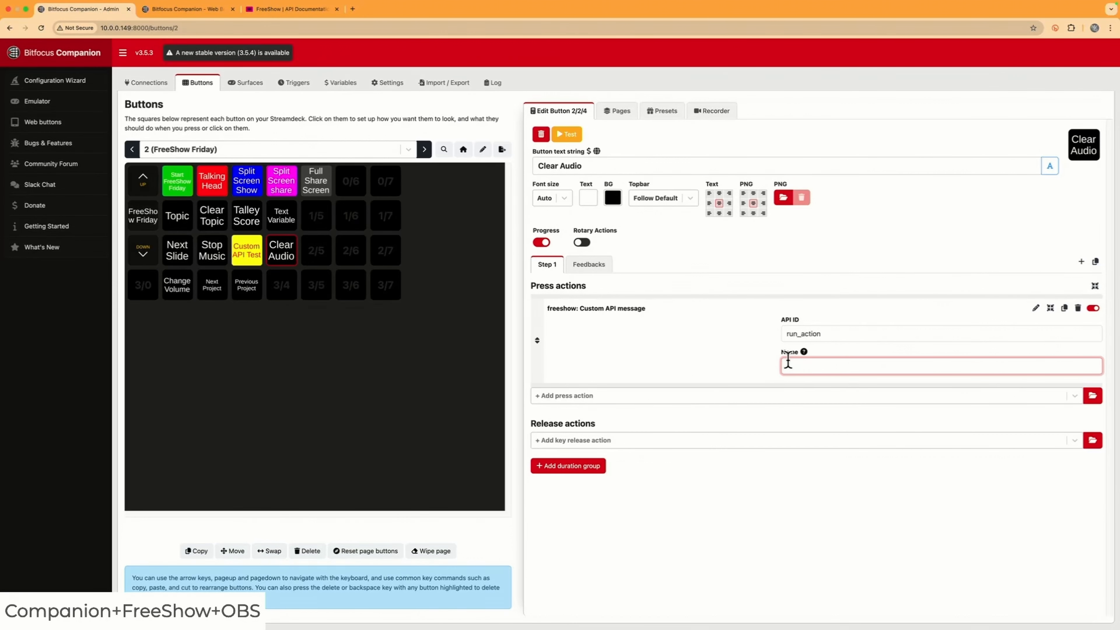
key(super+v)
Replace the string placeholder in the Name field with the Clear audio action's ID from SYNCED_SETTINGS.json, "e4dd09630e9".
key(BackSpace)
key(BackSpace)
key(BackSpace)
key(BackSpace)
double_click(813, 366)
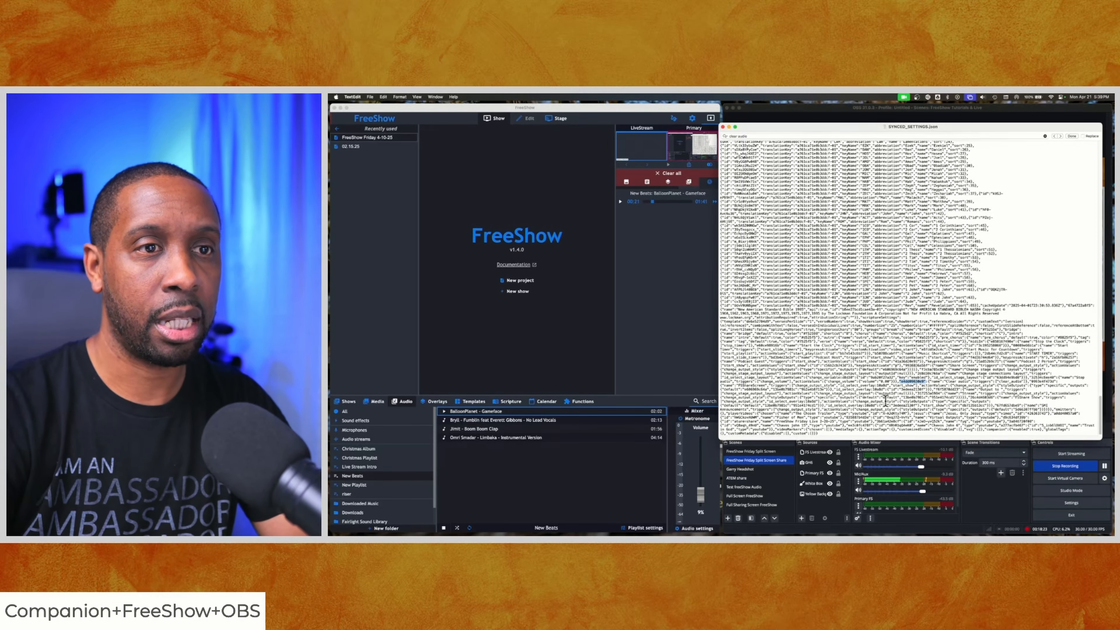
key(ctrl+Right)
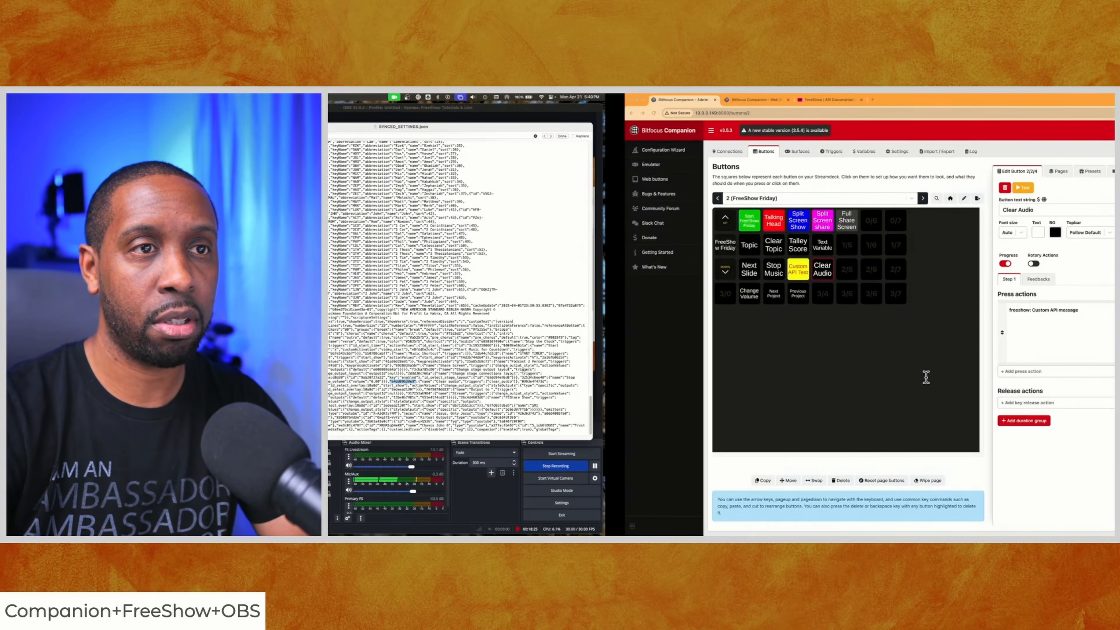
text("e4dd09630e9")
click(851, 341)
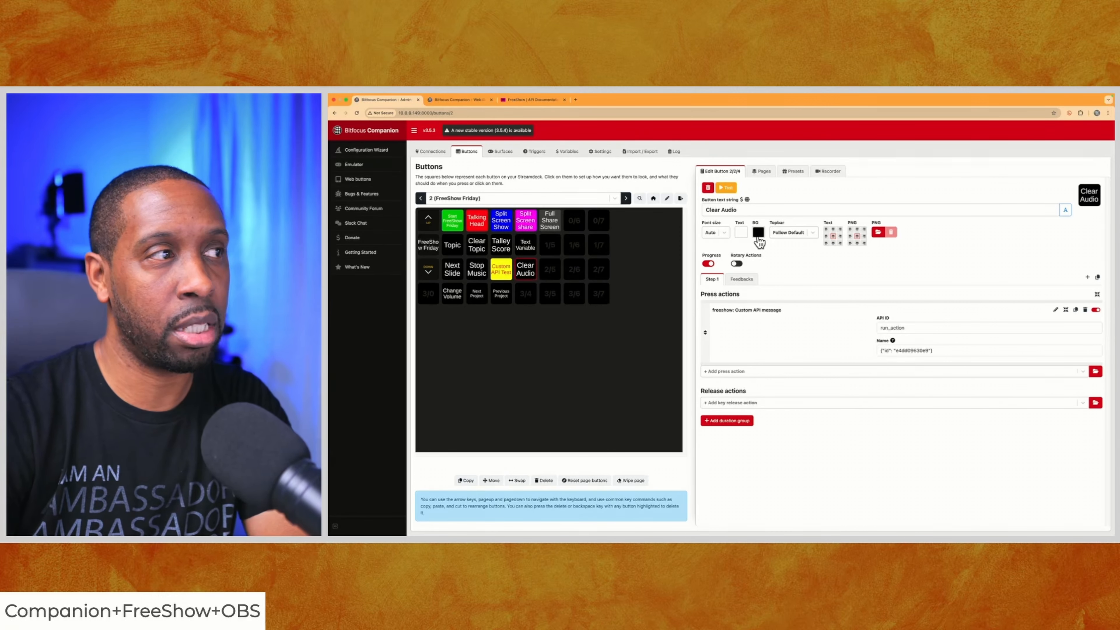
Set the Clear Audio button's text colour to black and its background colour to white.
click(743, 234)
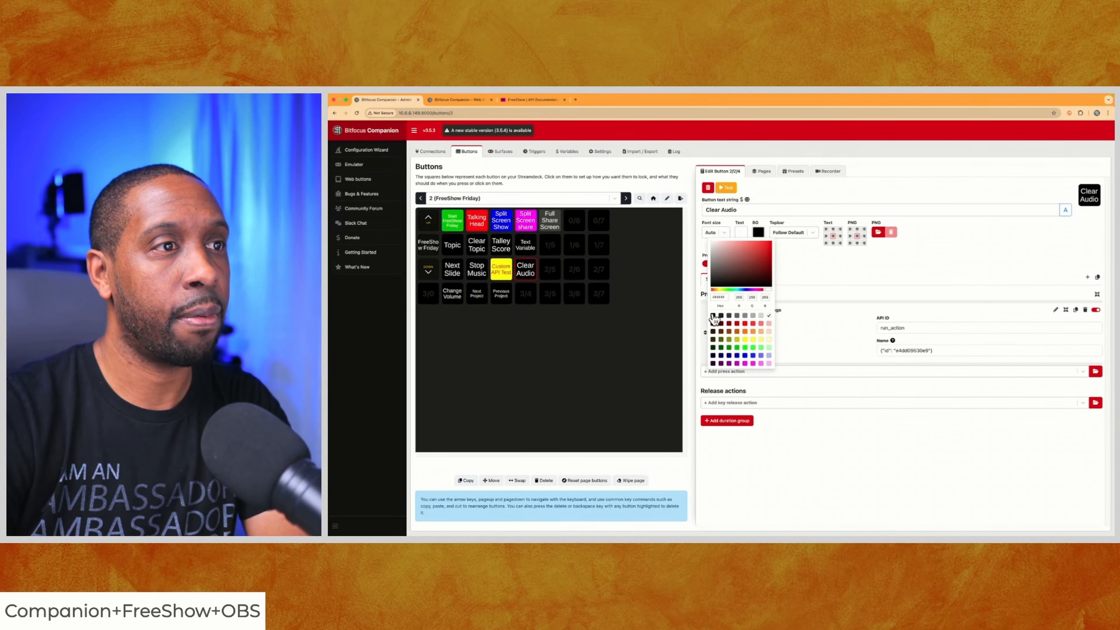
click(713, 315)
click(759, 235)
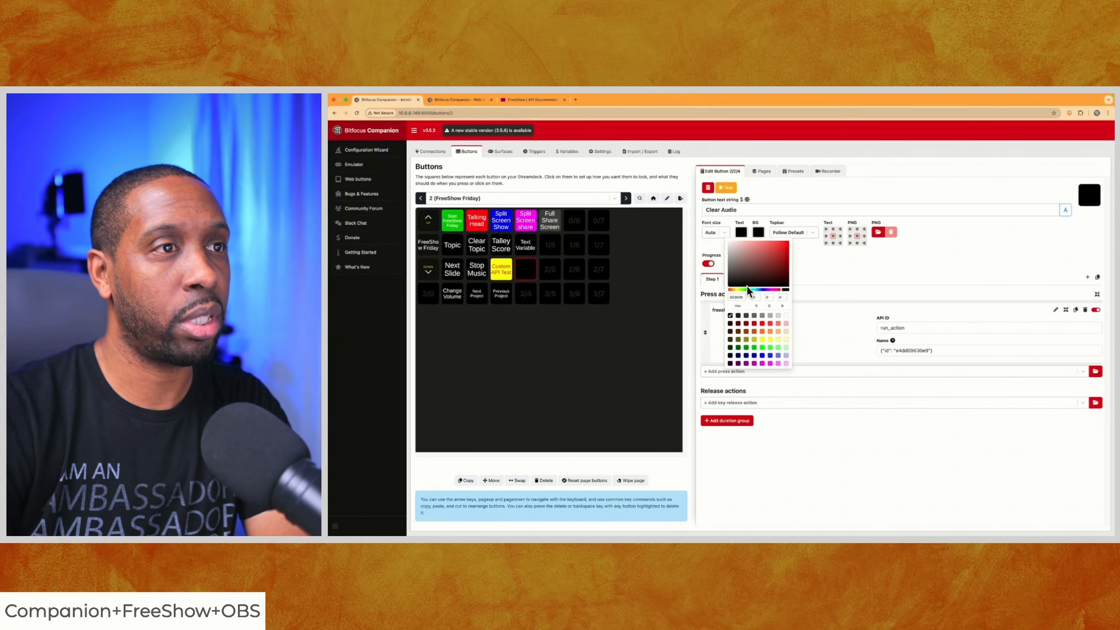
click(787, 316)
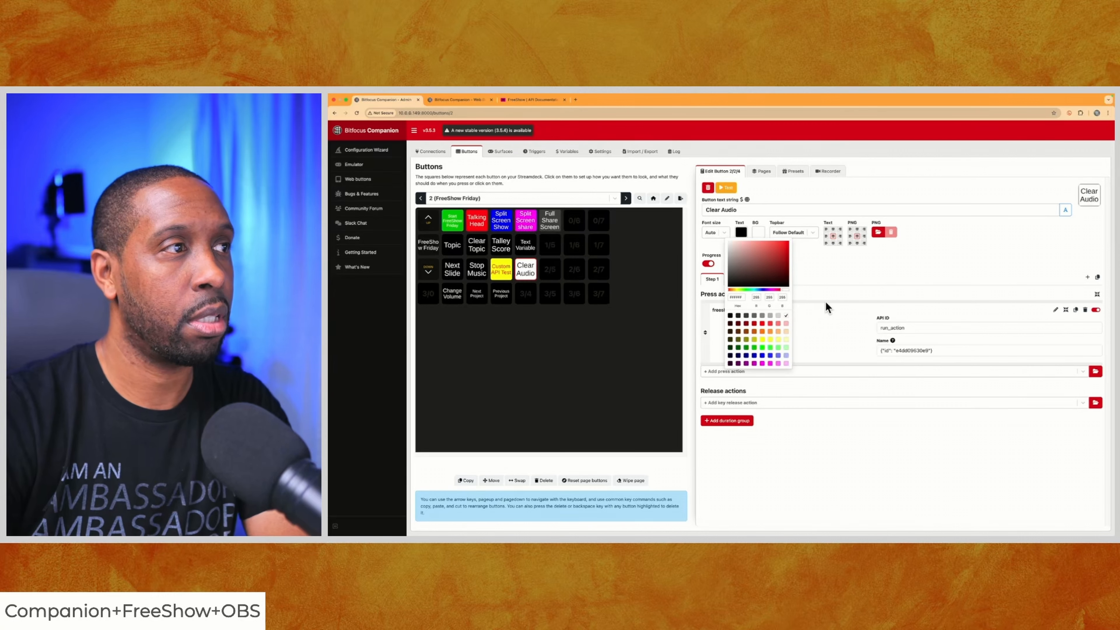
Bring up Companion's web buttons page, then switch to FreeShow and play the BalloonPlanet - Gameface track at 19% volume.
click(831, 275)
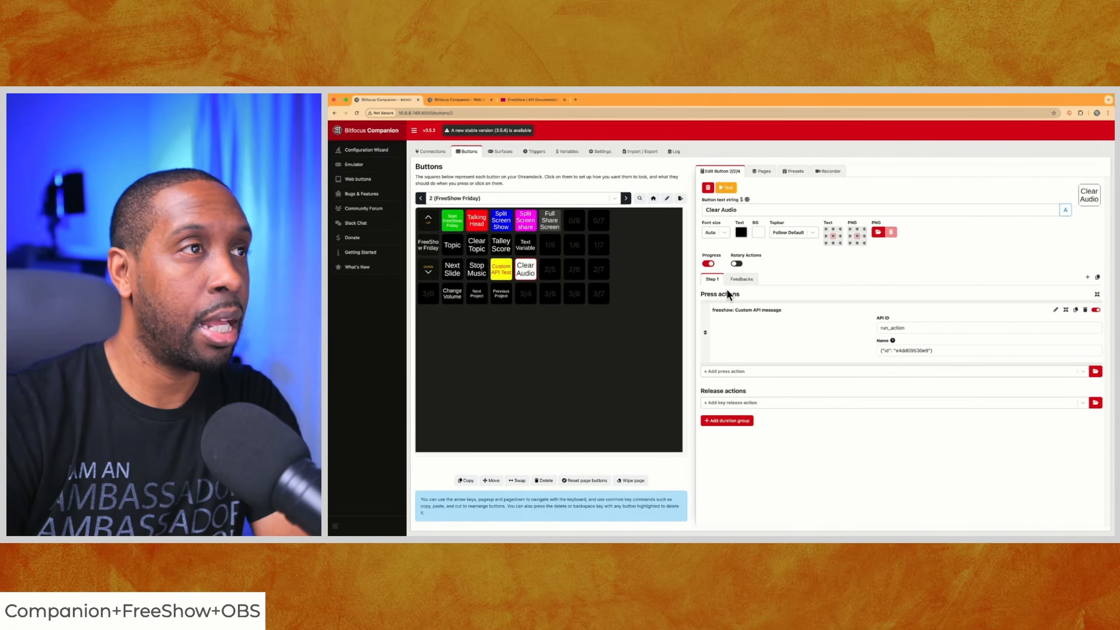
click(463, 99)
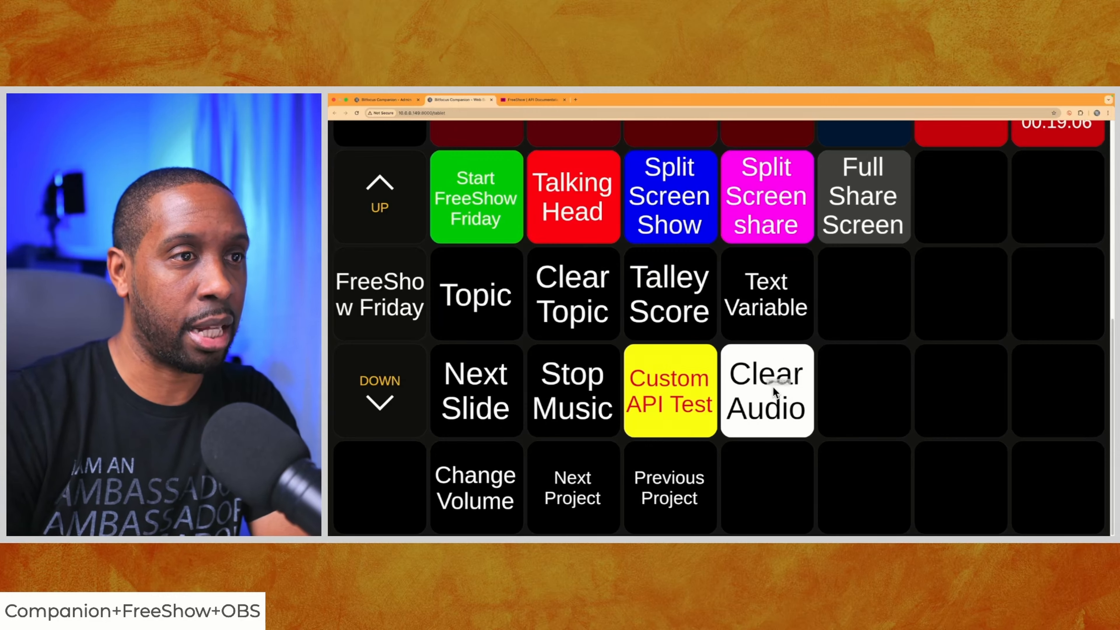
key(ctrl+Left)
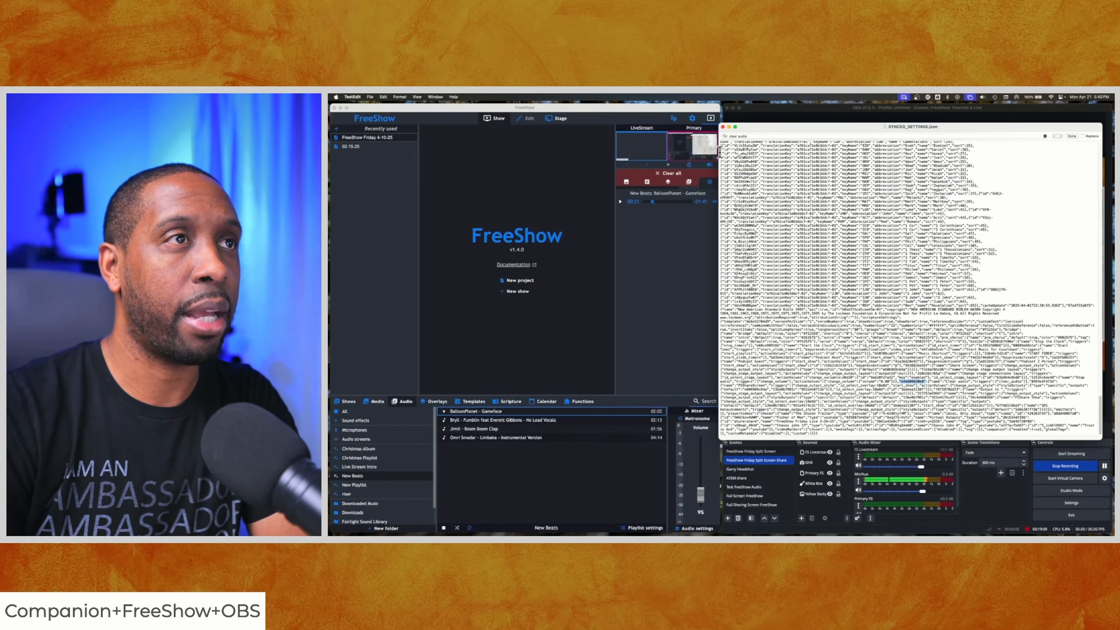
click(444, 410)
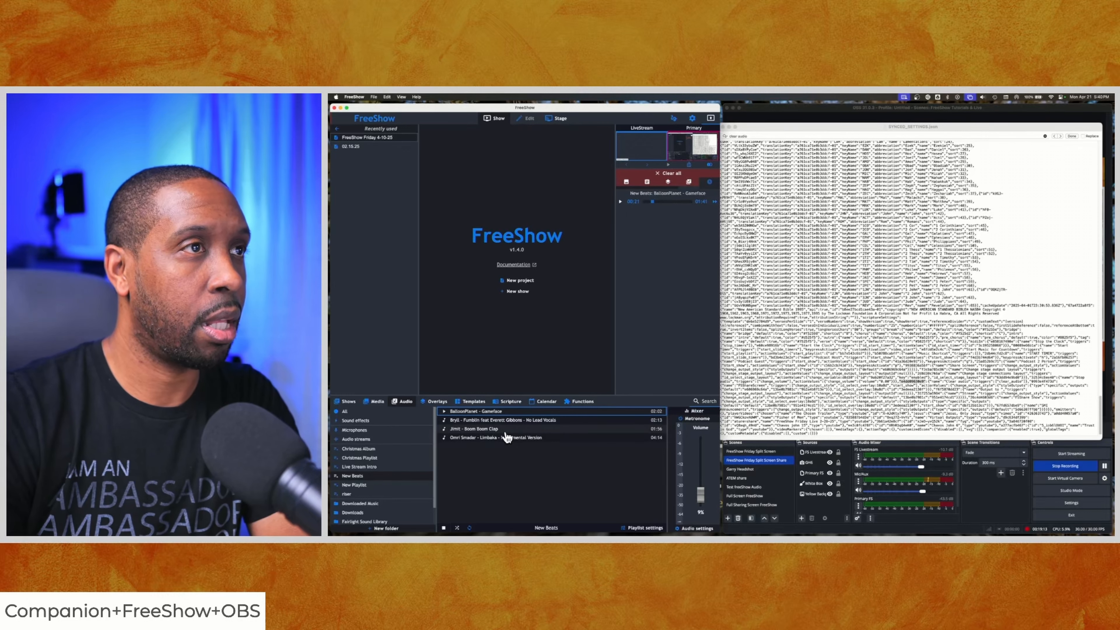
click(444, 412)
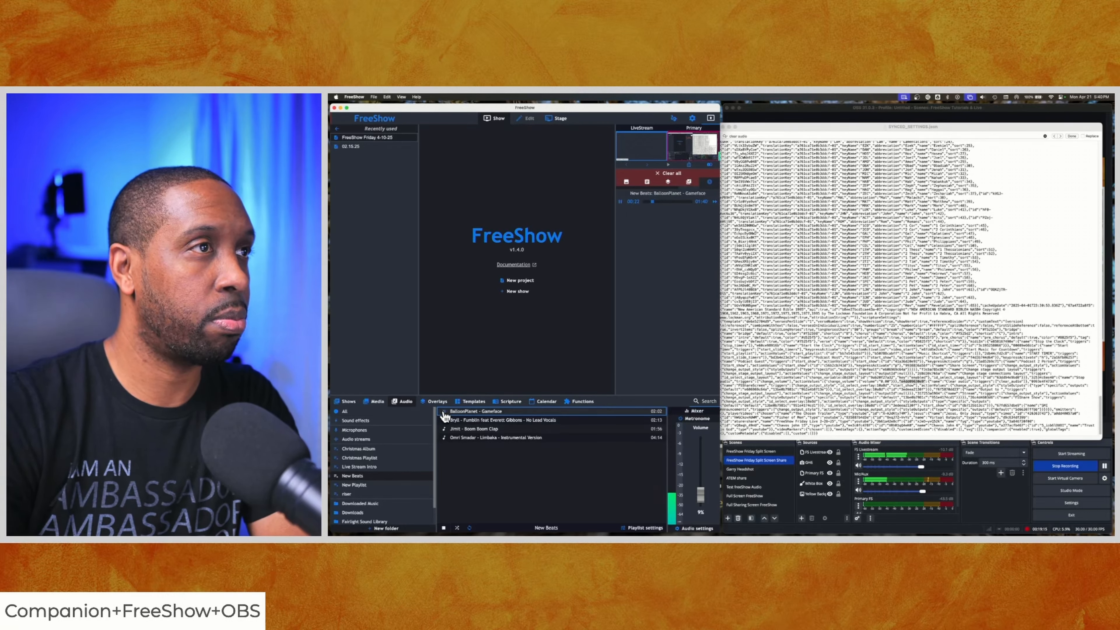
click(701, 497)
drag(700, 497, 700, 490)
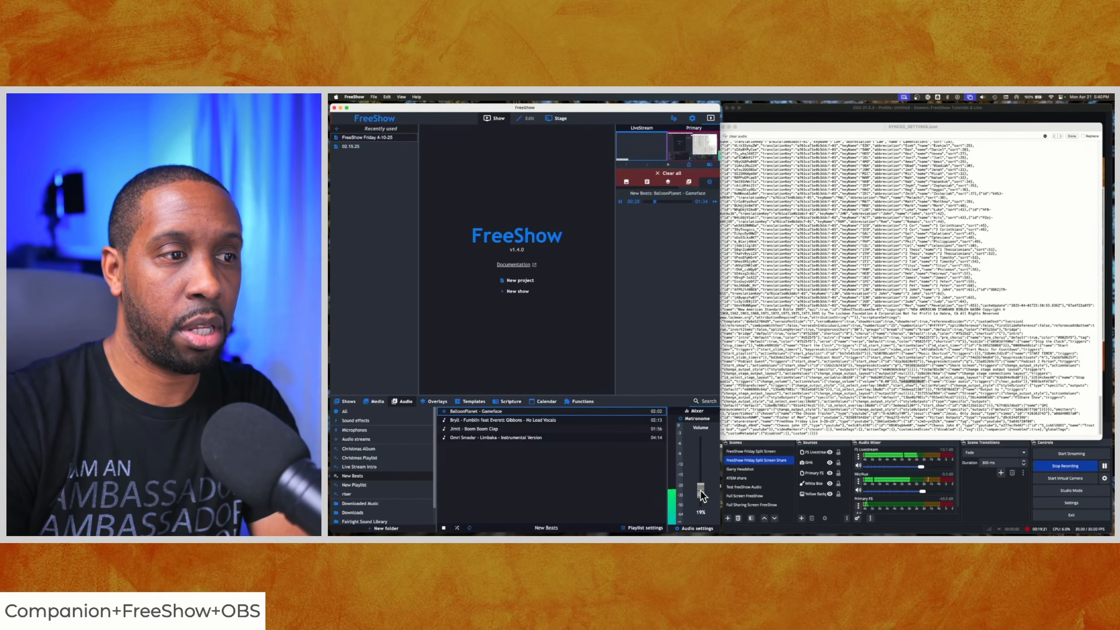
Return to Companion's web buttons page and trigger the Clear Audio button to test it on the playing track.
key(ctrl+Right)
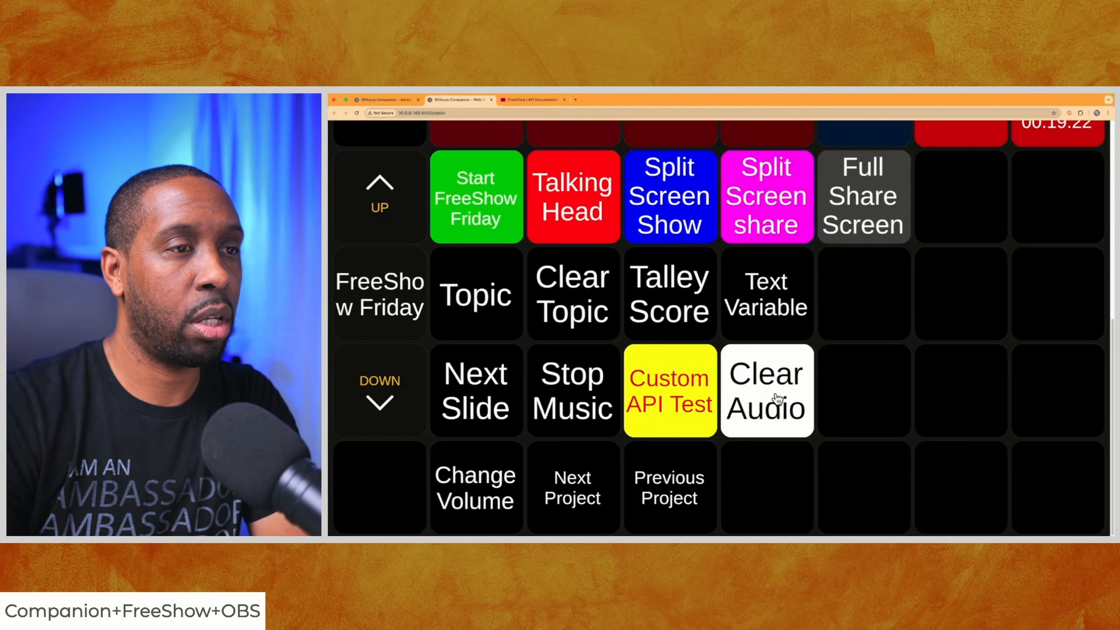
click(771, 387)
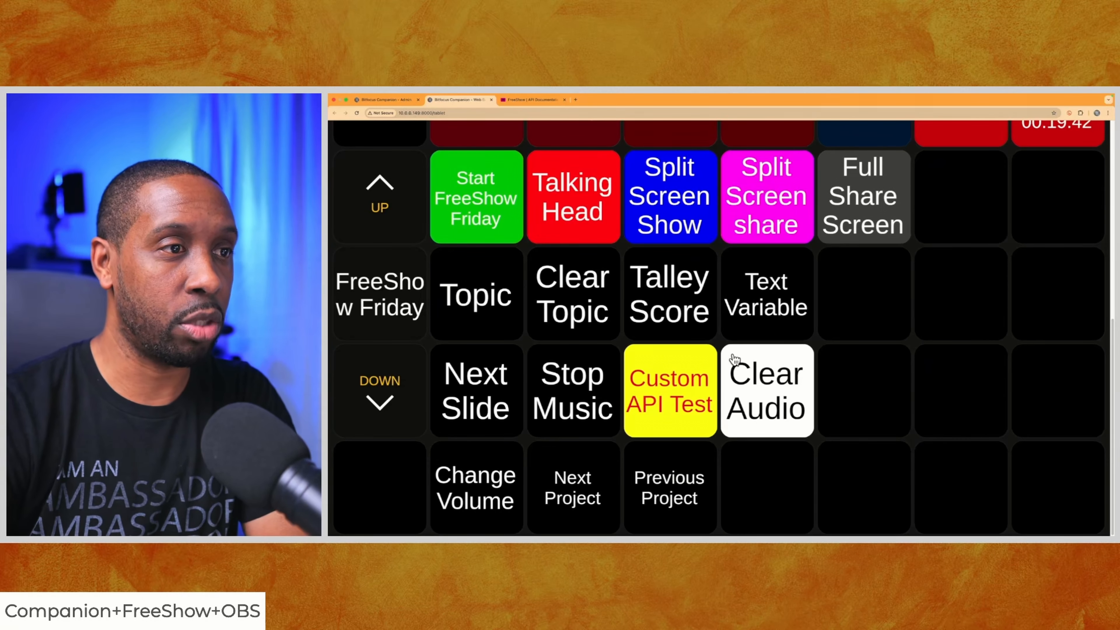
Reopen the Companion button editor, start the BalloonPlanet - Gameface track again in FreeShow, and return to Companion.
click(397, 99)
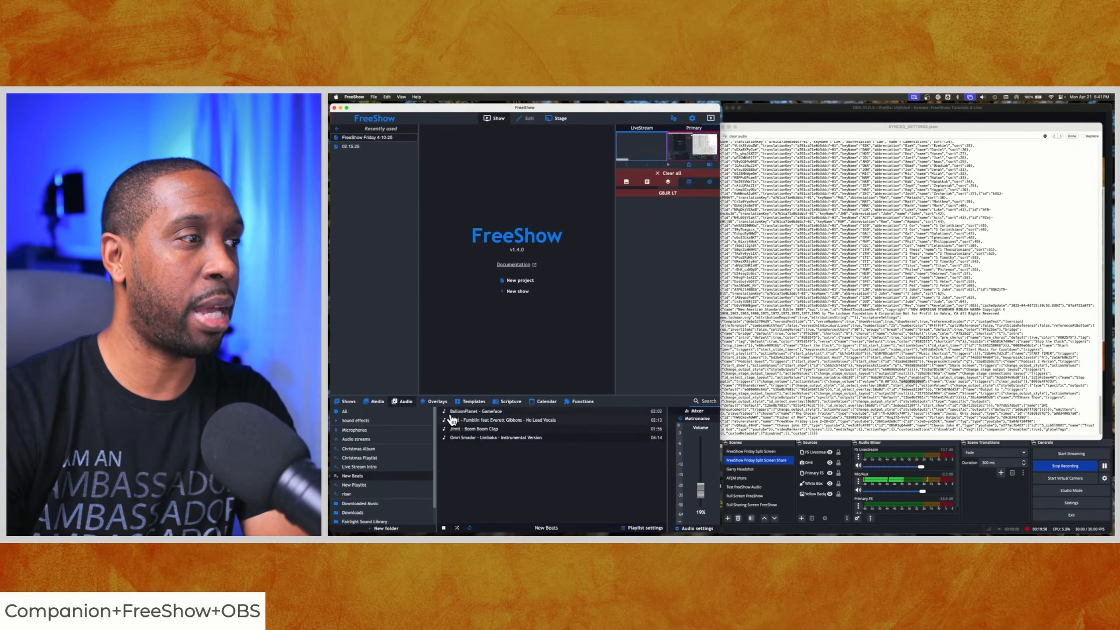
click(446, 412)
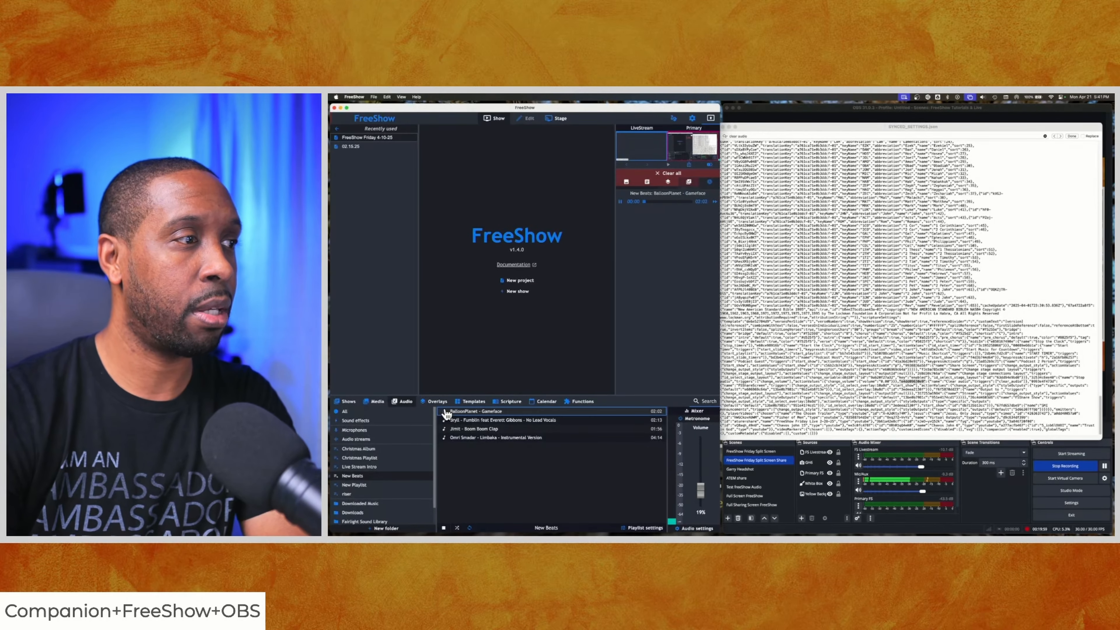
key(ctrl+Right)
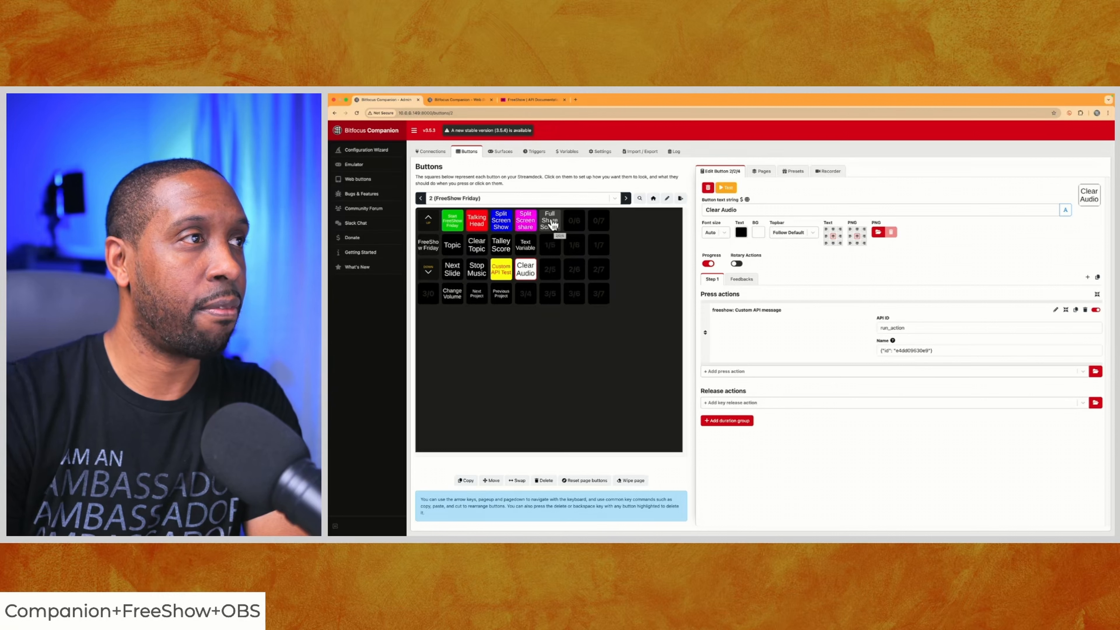
Examine the press actions of the Talking Head, Split Screen Show and Split Screen share buttons, comparing them with the live scene in OBS.
click(481, 221)
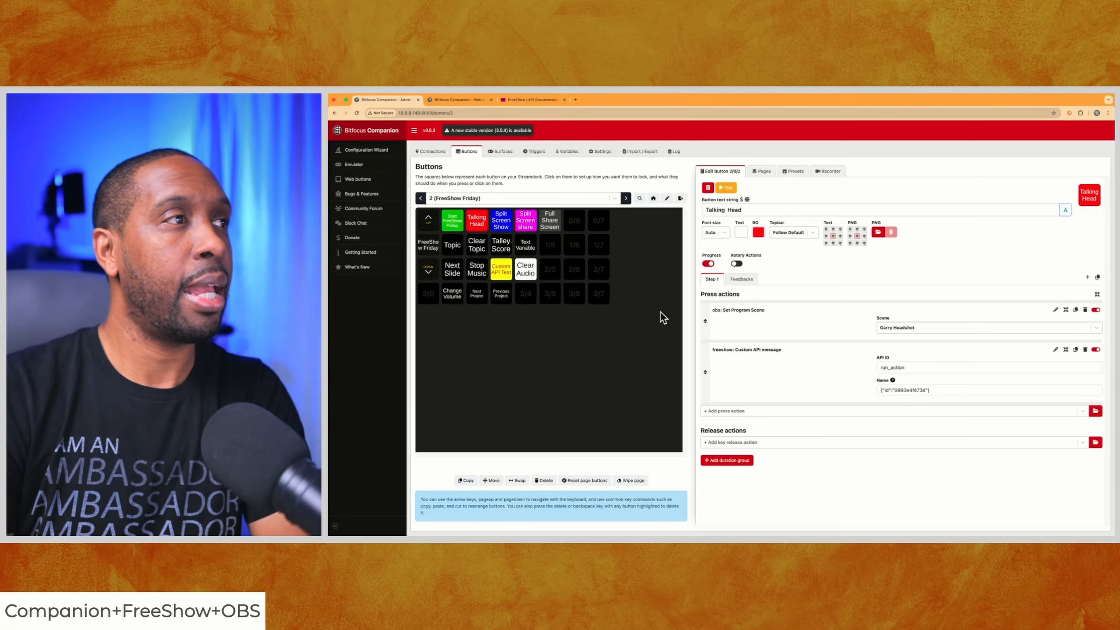
click(506, 223)
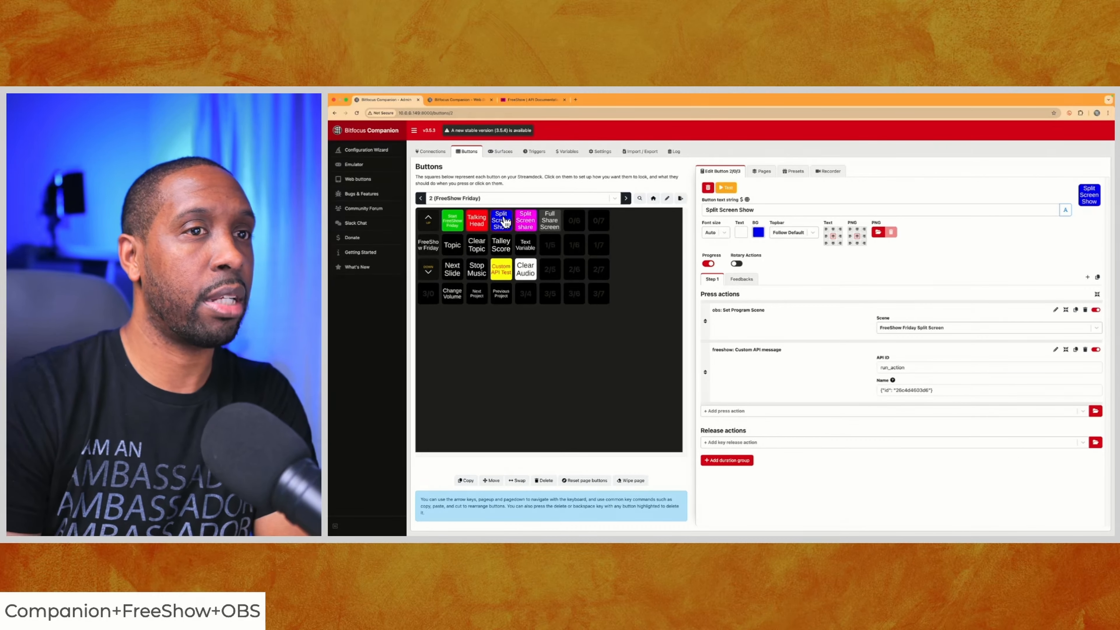
key(ctrl+Left)
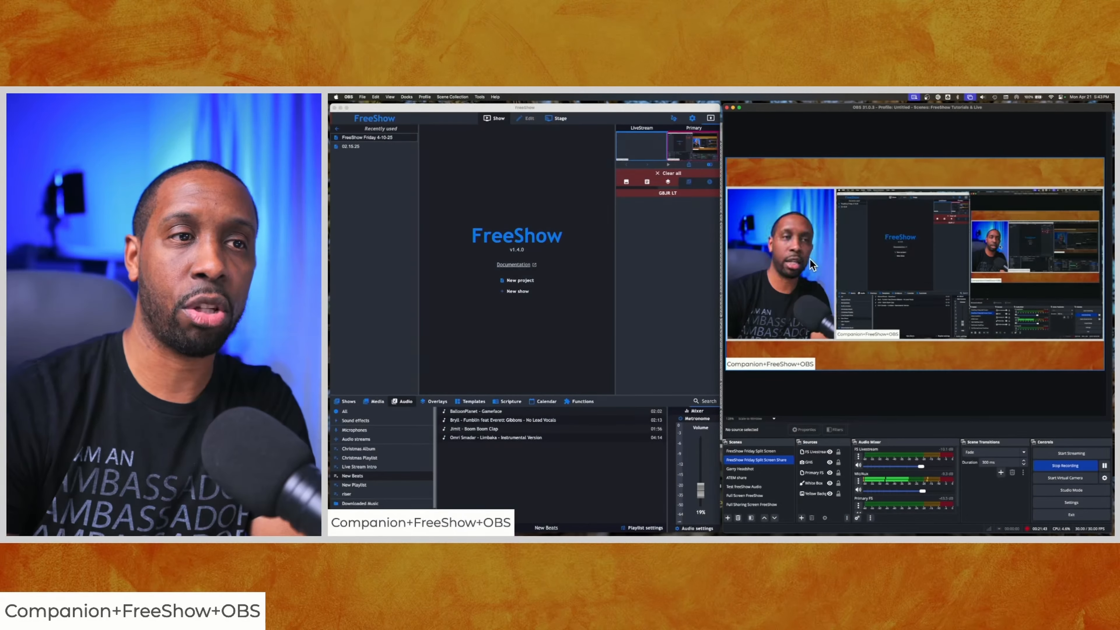
key(ctrl+Right)
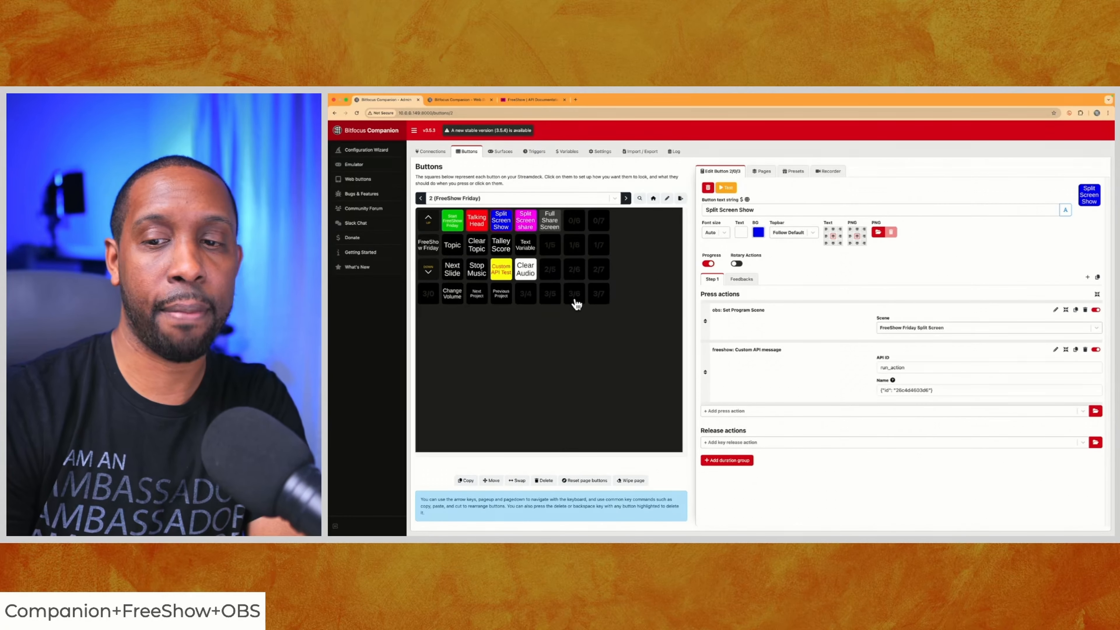
click(532, 219)
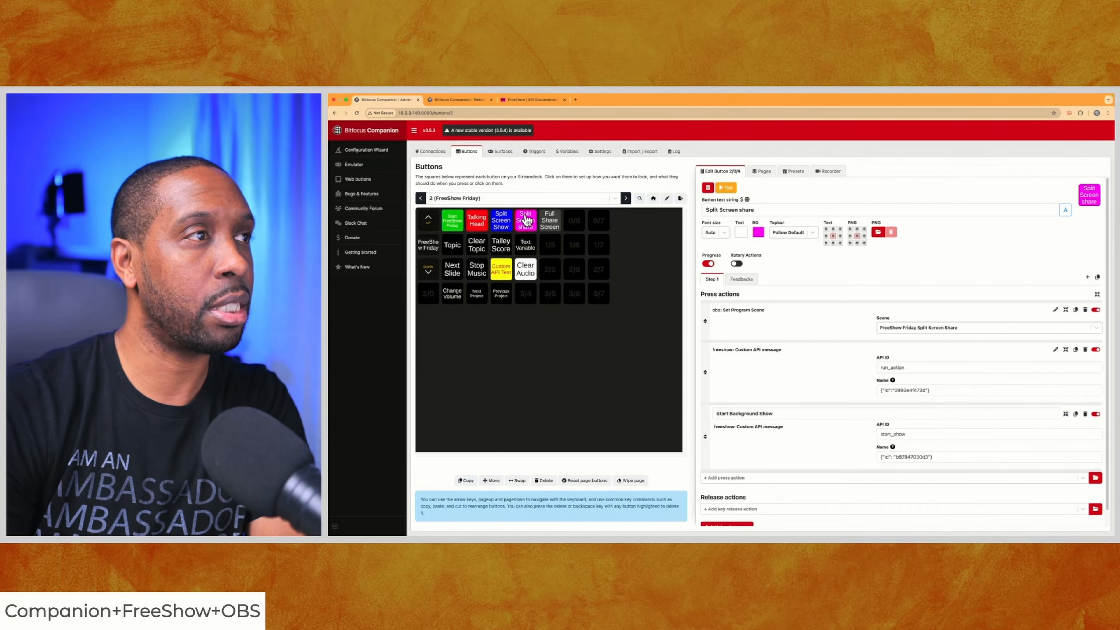